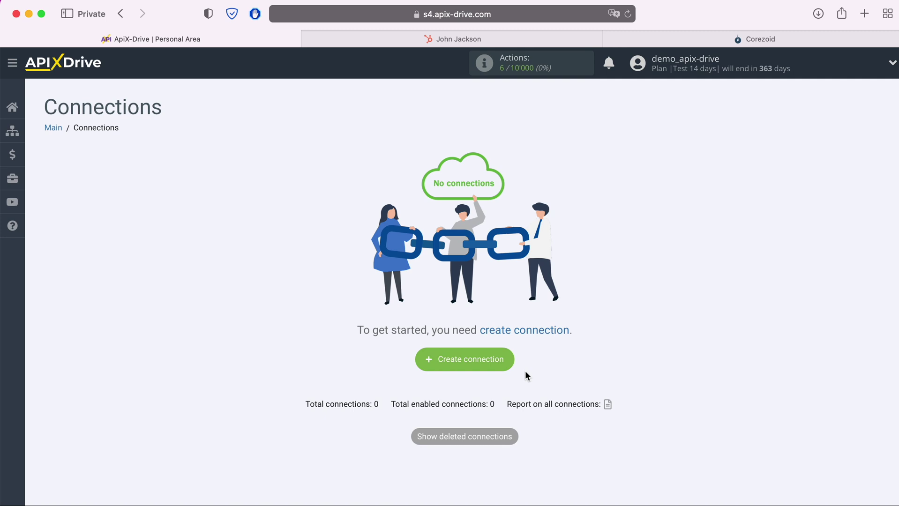
Start a new connection with HubSpot as the data source
left_click(506, 359)
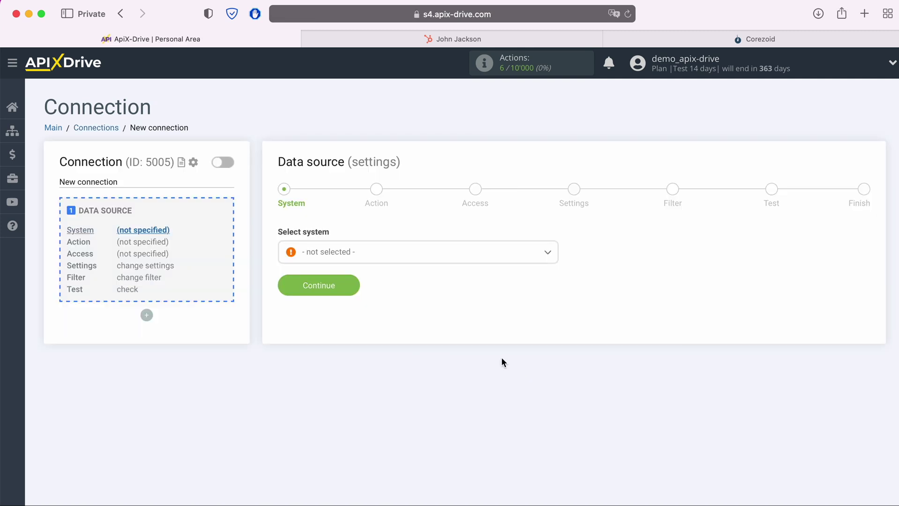
left_click(420, 257)
scroll(436, 330, "down", 5)
scroll(439, 333, "down", 5)
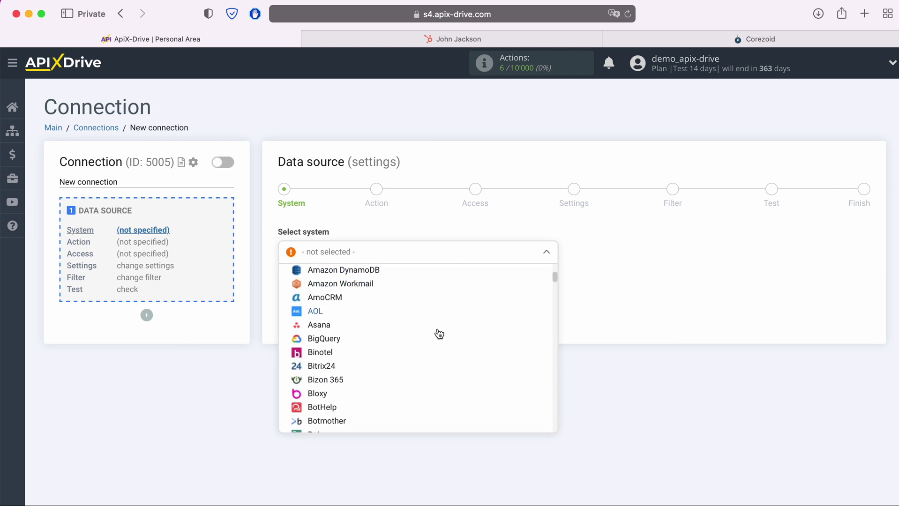
scroll(440, 333, "down", 3)
scroll(439, 334, "down", 4)
scroll(439, 334, "down", 4)
scroll(439, 333, "down", 4)
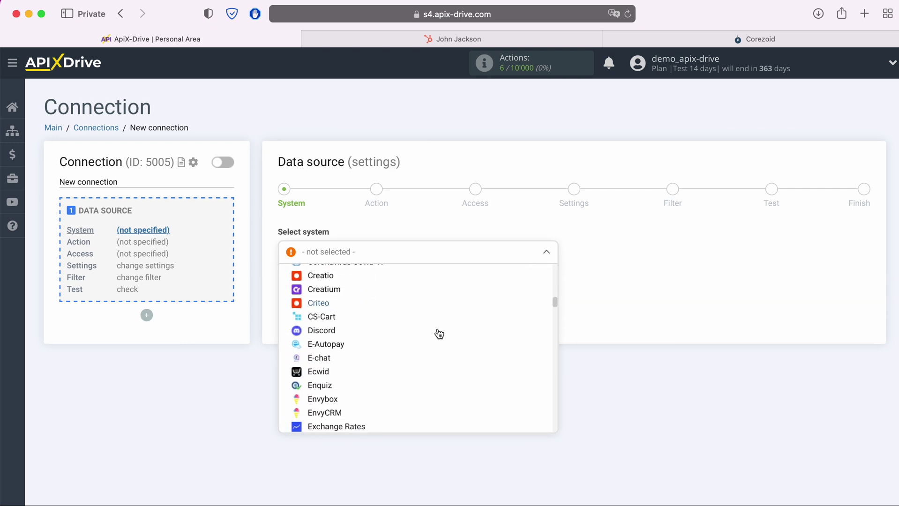
scroll(439, 334, "down", 4)
scroll(439, 333, "down", 4)
scroll(440, 333, "down", 3)
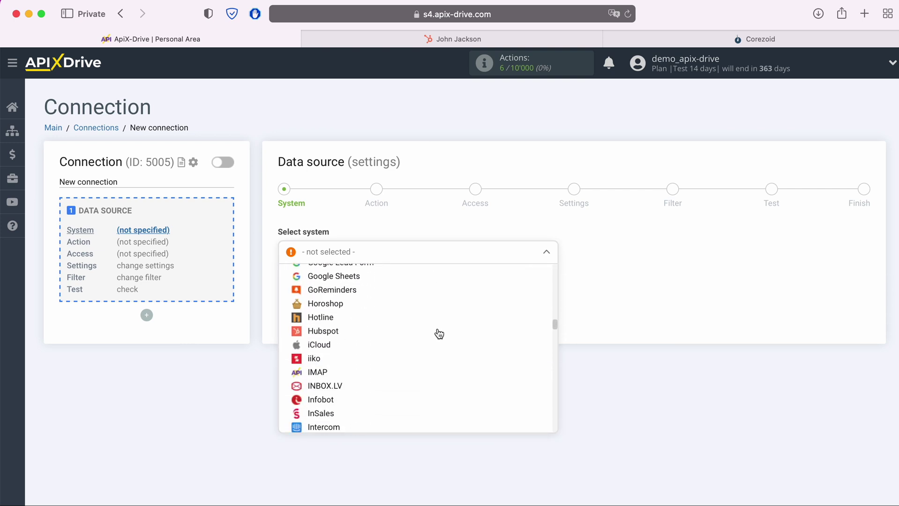
left_click(334, 333)
left_click(348, 290)
Set the trigger to Get Contacts (new), begin adding a HubSpot account, and bring up HubSpot
left_click(365, 254)
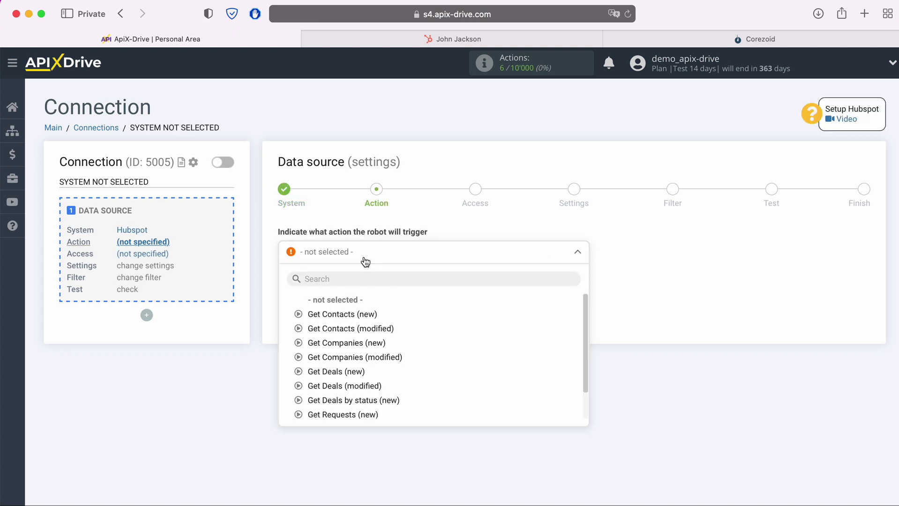
left_click(342, 314)
left_click(349, 296)
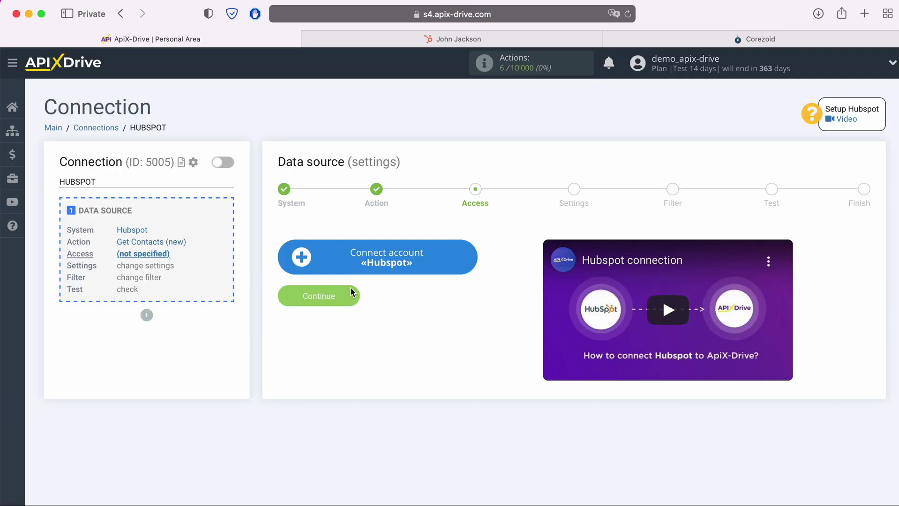
left_click(474, 261)
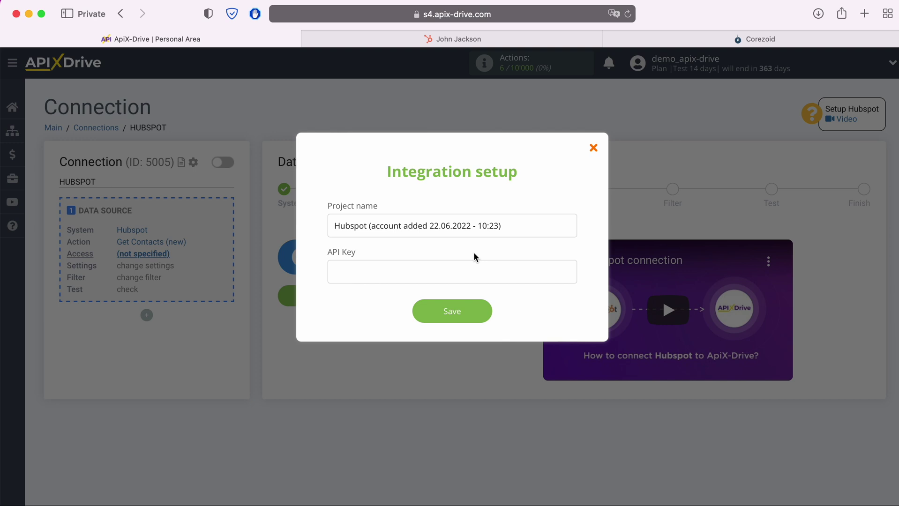
left_click(458, 39)
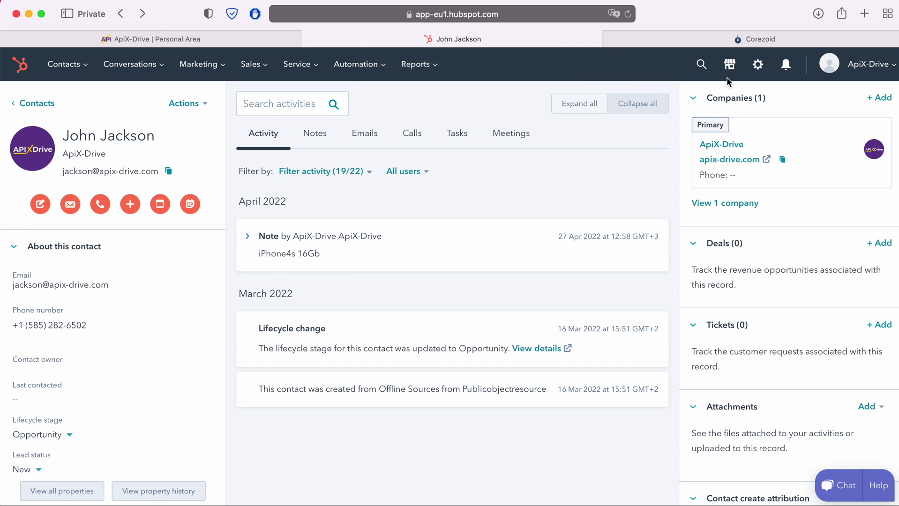
Reveal the API key under HubSpot Settings > Integrations and copy it
left_click(869, 64)
left_click(829, 142)
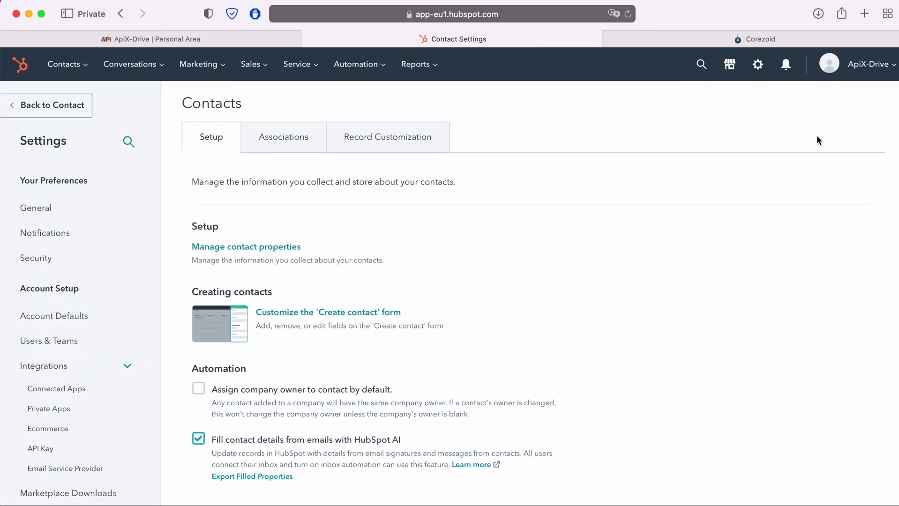
left_click(49, 448)
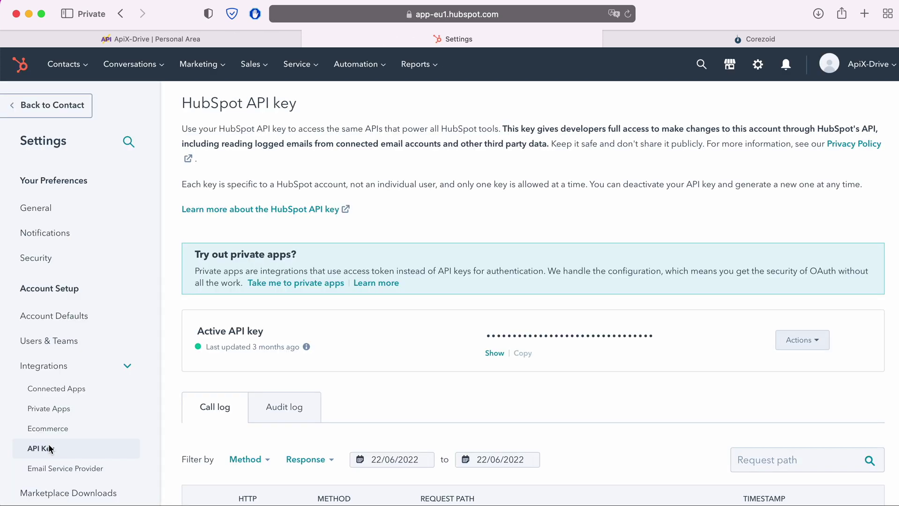
left_click(493, 353)
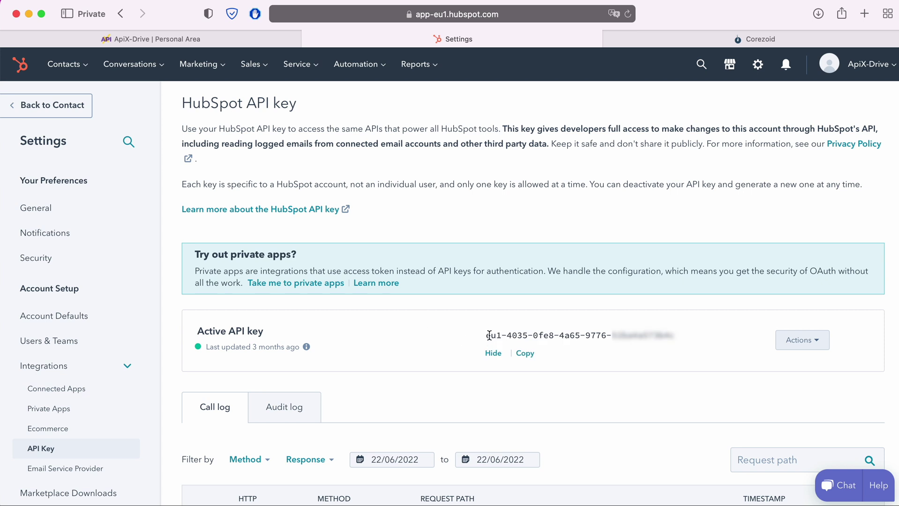
left_click_drag(486, 336, 669, 330)
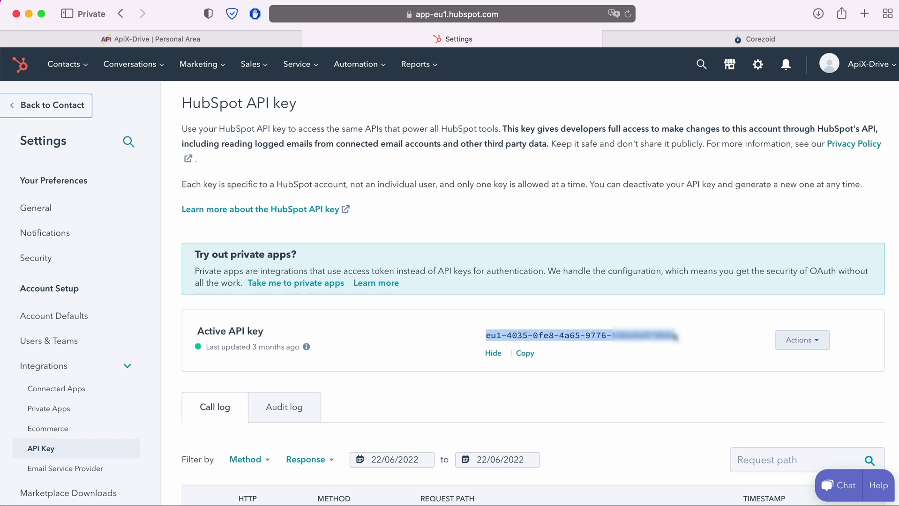
right_click(673, 338)
left_click(688, 434)
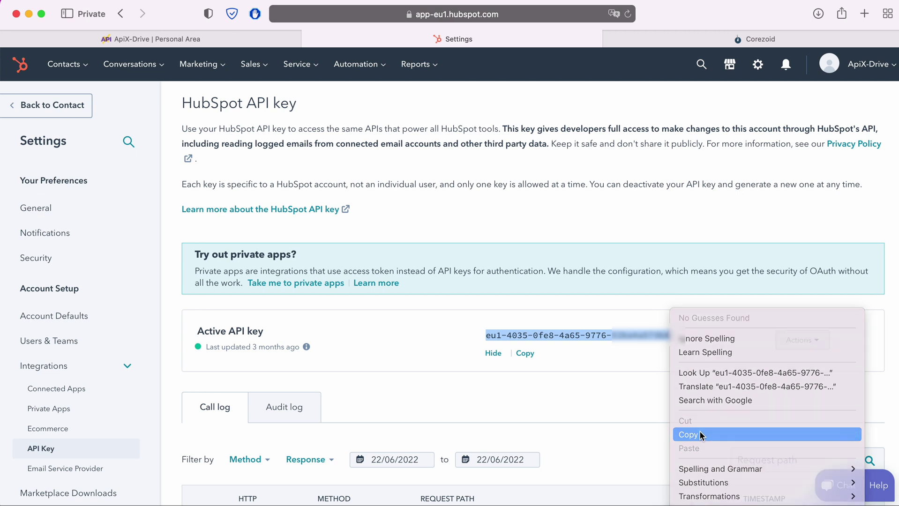
Paste the HubSpot API key into ApiX-Drive's API Key field and save the account
left_click(191, 43)
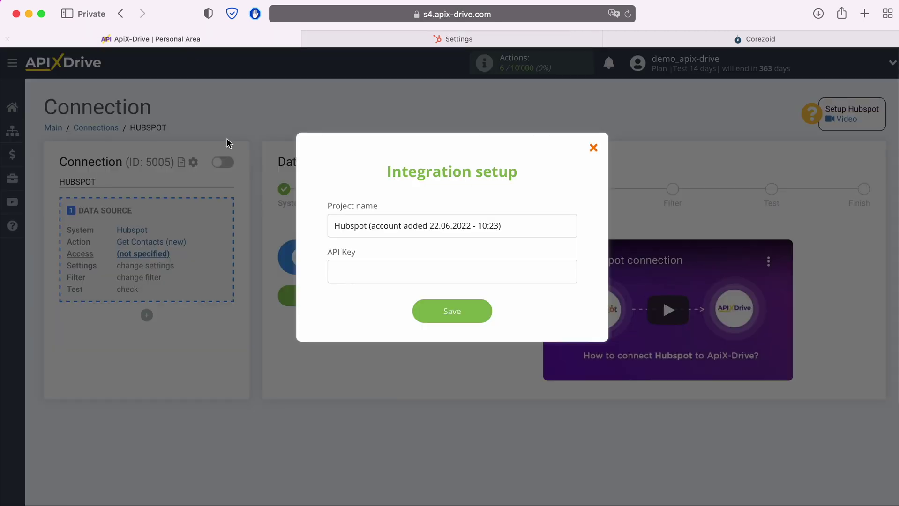
right_click(351, 273)
left_click(364, 308)
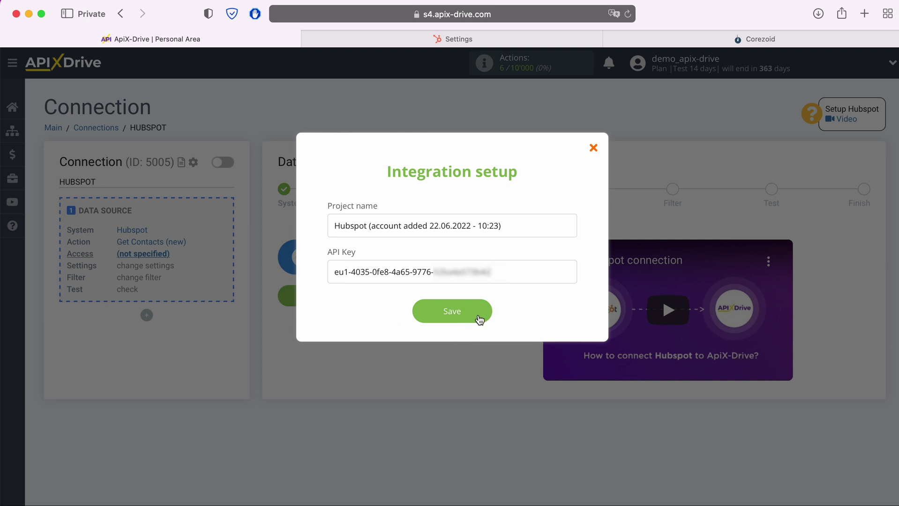
left_click(478, 314)
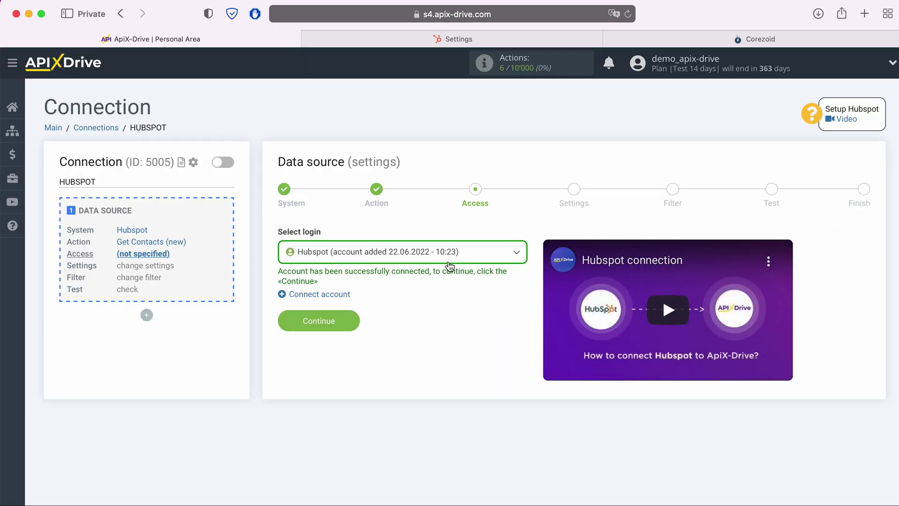
Use the new HubSpot login, skip settings and filtering, and review the test contact data
left_click(447, 257)
left_click(425, 329)
left_click(352, 321)
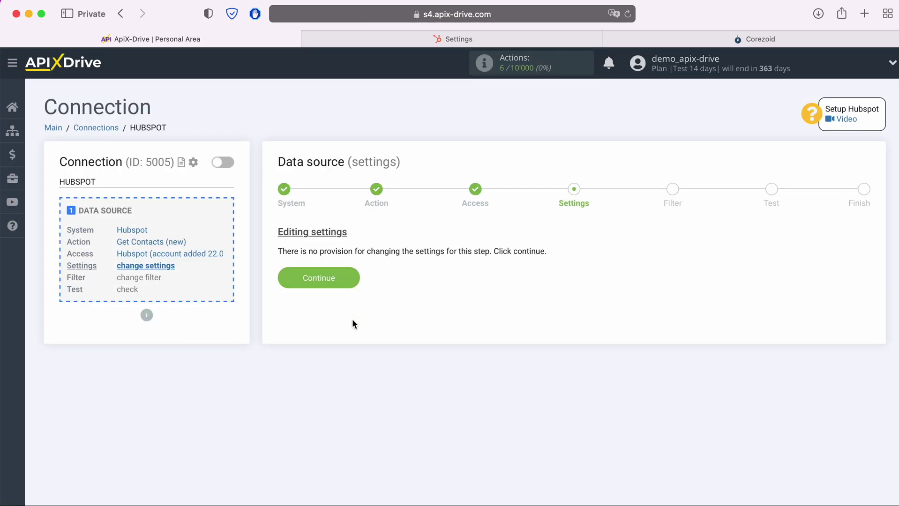
left_click(354, 284)
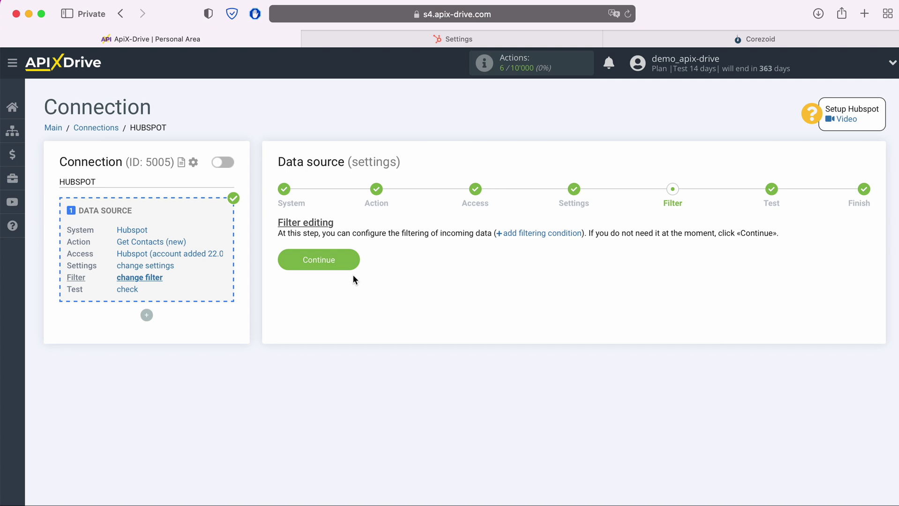
left_click(337, 260)
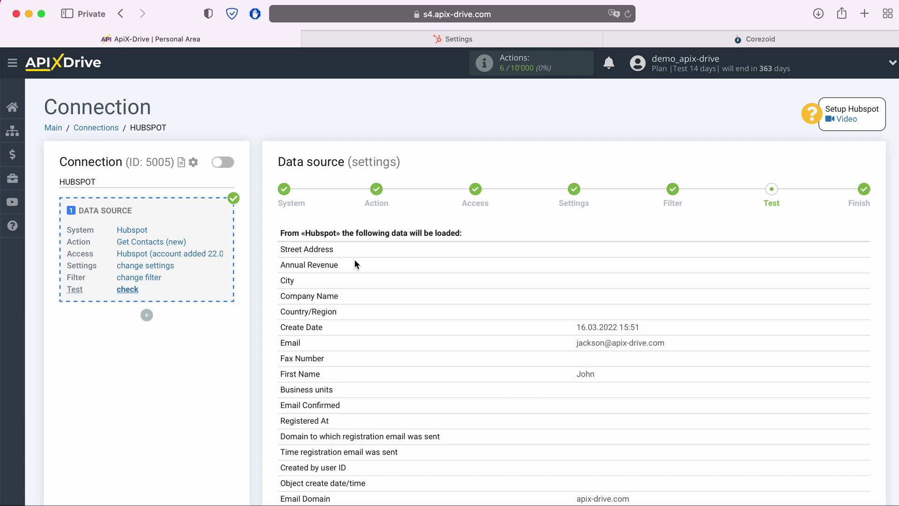
scroll(355, 264, "down", 3)
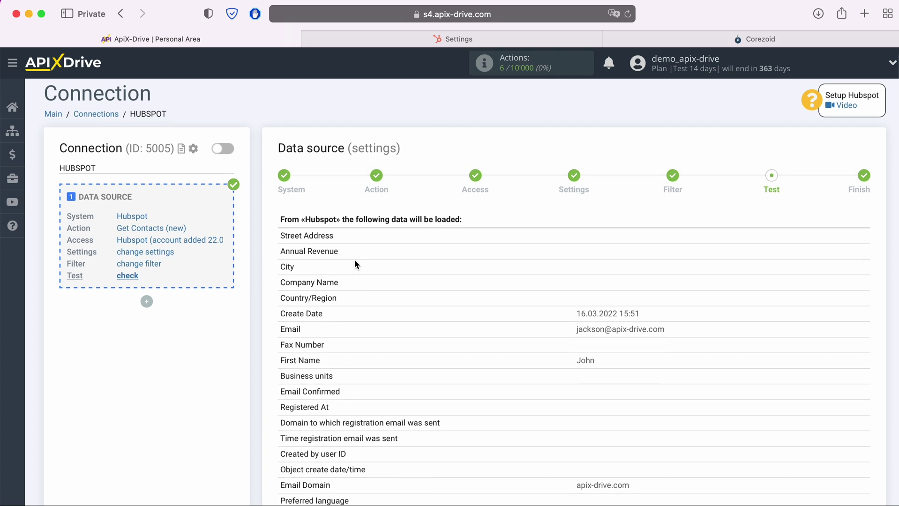
scroll(355, 264, "down", 3)
scroll(355, 260, "down", 3)
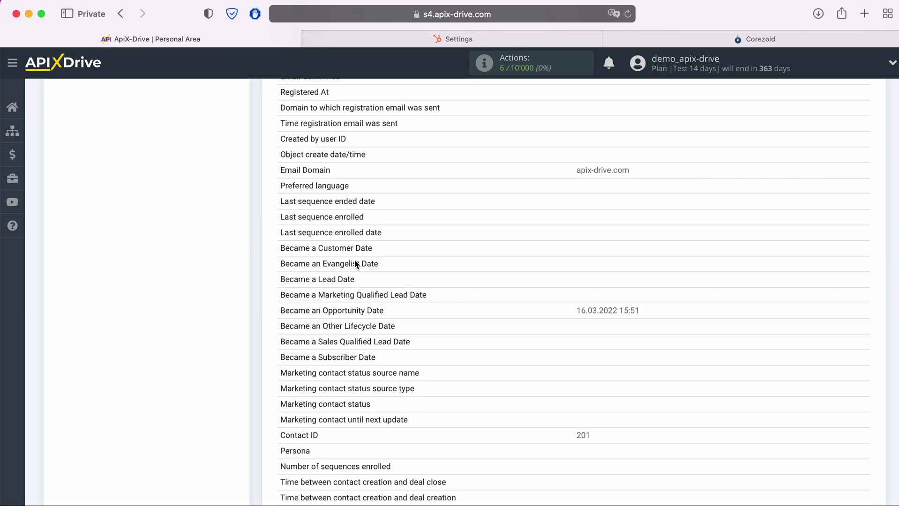
scroll(354, 260, "down", 2)
scroll(355, 260, "down", 3)
scroll(355, 259, "down", 2)
scroll(355, 262, "down", 3)
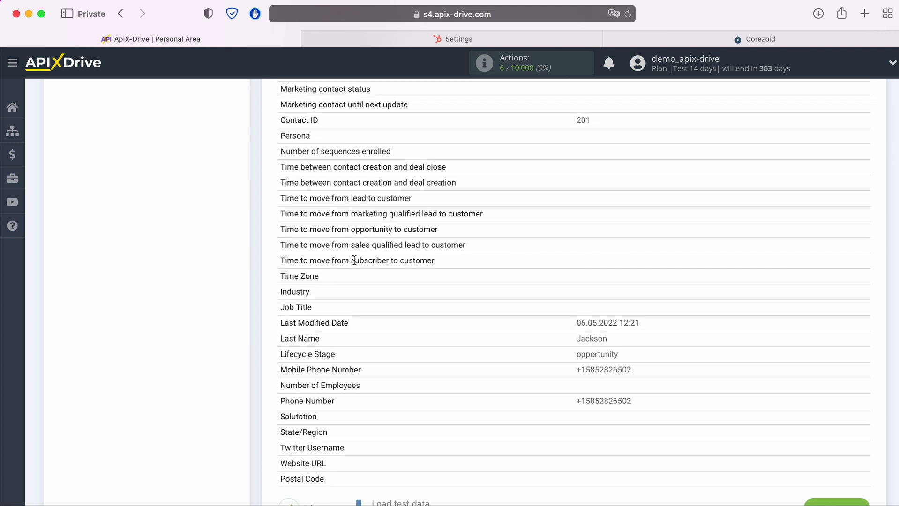
scroll(355, 261, "down", 2)
left_click(835, 460)
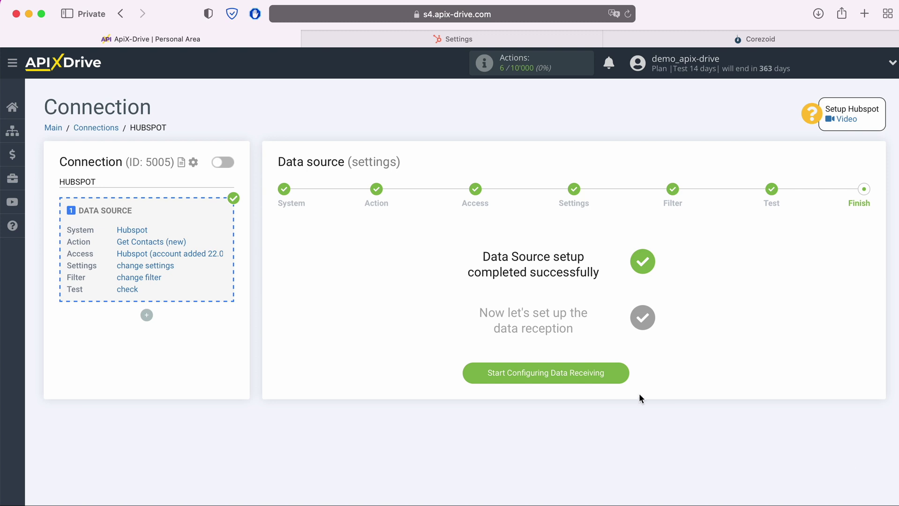
Add a data destination and pick Webhook from its system list
left_click(617, 373)
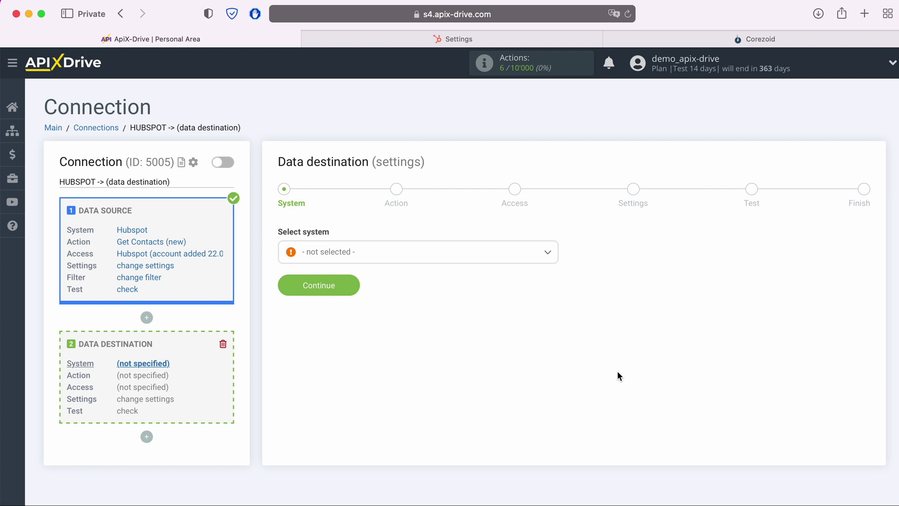
left_click(443, 259)
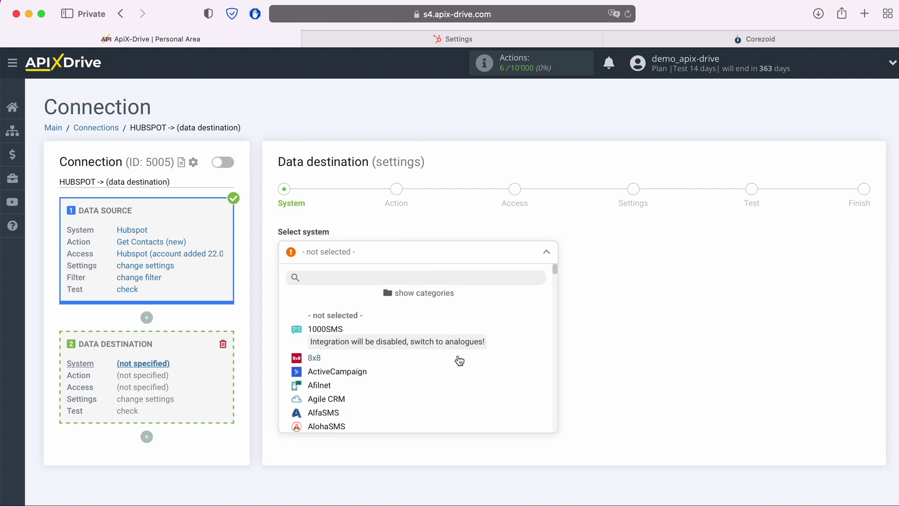
scroll(454, 358, "down", 5)
scroll(450, 356, "down", 3)
scroll(450, 356, "down", 3)
scroll(450, 356, "down", 3)
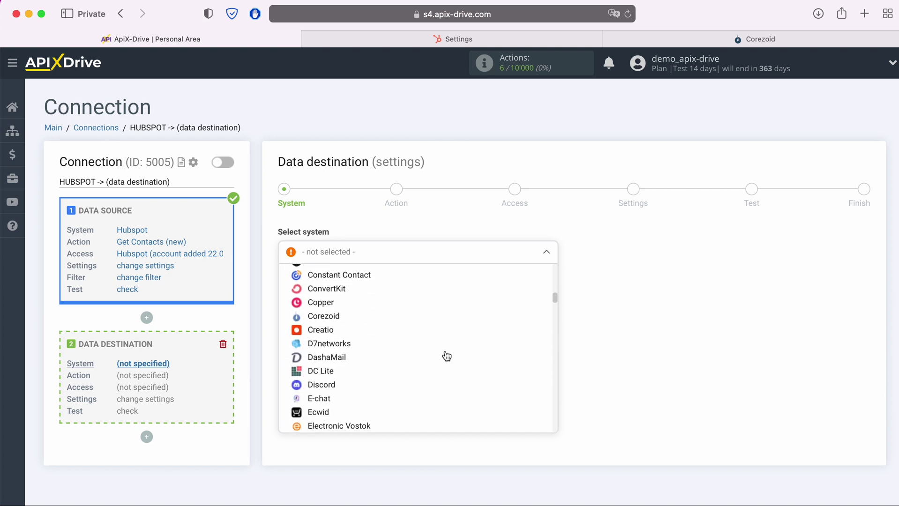
scroll(450, 356, "down", 3)
scroll(448, 356, "down", 3)
scroll(447, 356, "down", 3)
scroll(447, 356, "down", 3)
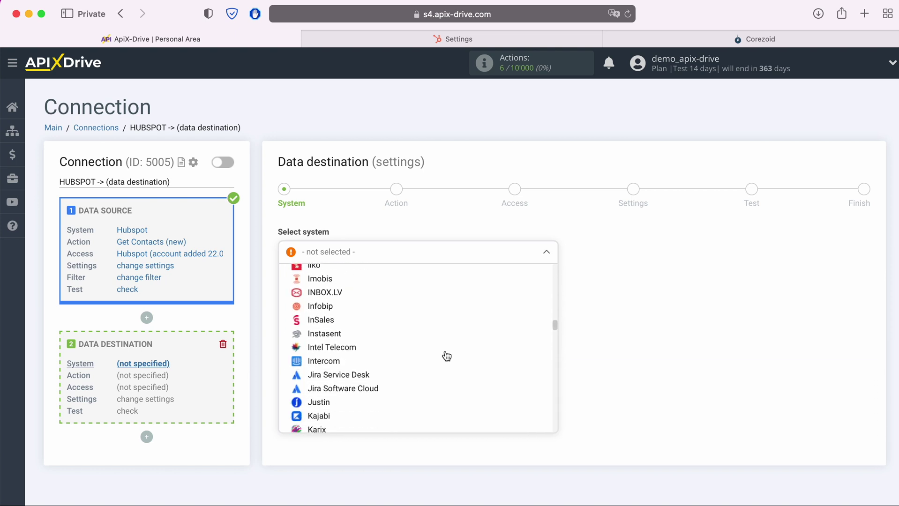
scroll(447, 356, "down", 3)
scroll(447, 357, "down", 2)
scroll(447, 356, "down", 3)
scroll(447, 356, "down", 3)
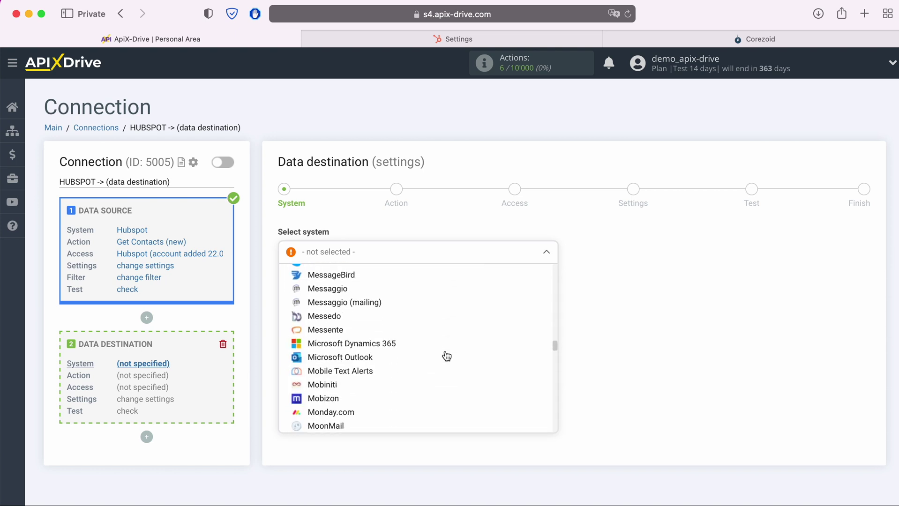
scroll(447, 356, "down", 3)
scroll(447, 356, "down", 3)
scroll(446, 357, "down", 3)
scroll(447, 356, "down", 3)
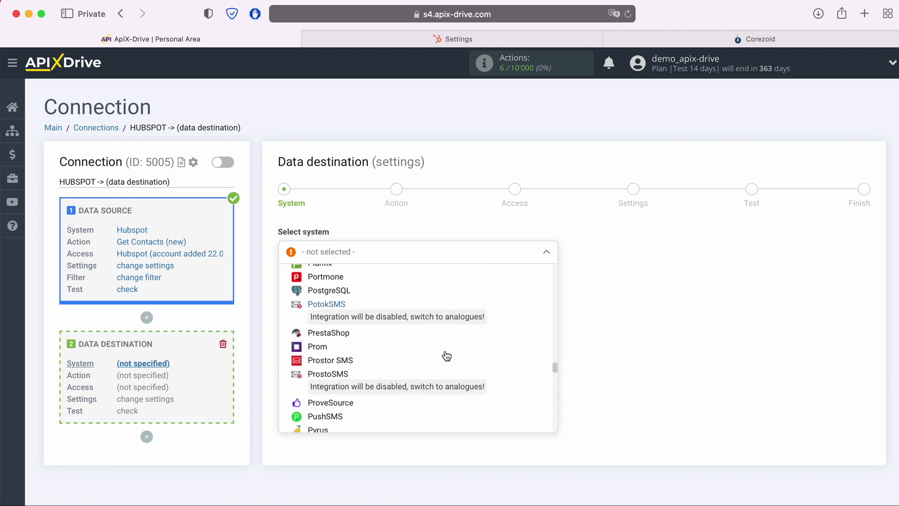
scroll(447, 356, "down", 3)
scroll(447, 357, "down", 2)
scroll(447, 356, "down", 3)
scroll(446, 356, "down", 3)
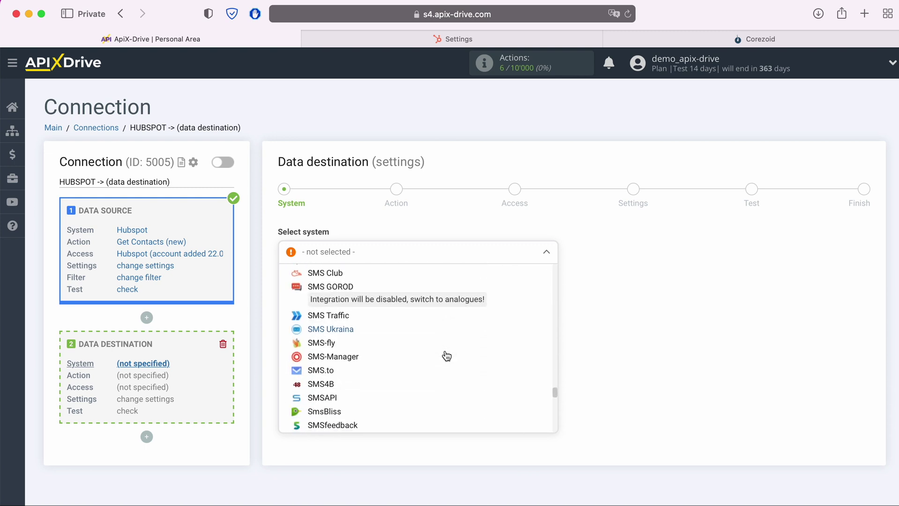
scroll(447, 357, "down", 3)
scroll(447, 357, "down", 2)
scroll(447, 356, "down", 3)
scroll(447, 357, "down", 3)
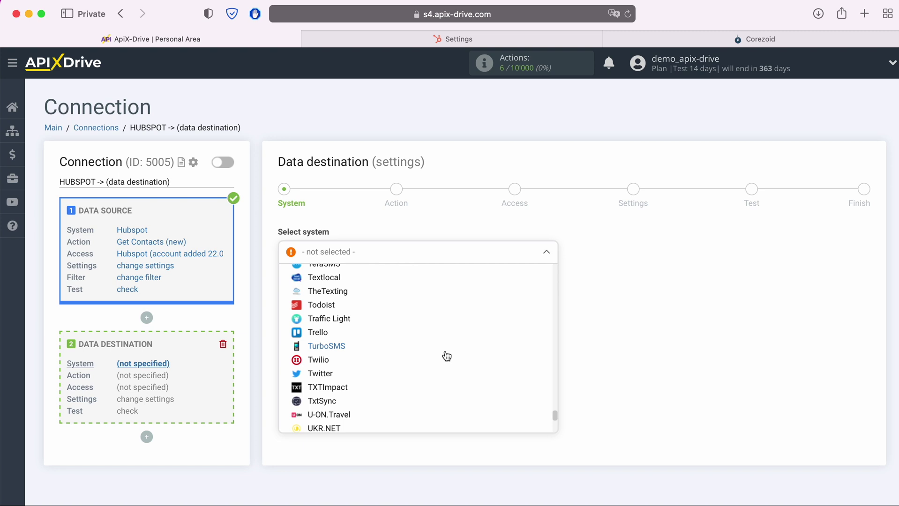
scroll(447, 356, "down", 2)
scroll(422, 362, "down", 1)
left_click(324, 392)
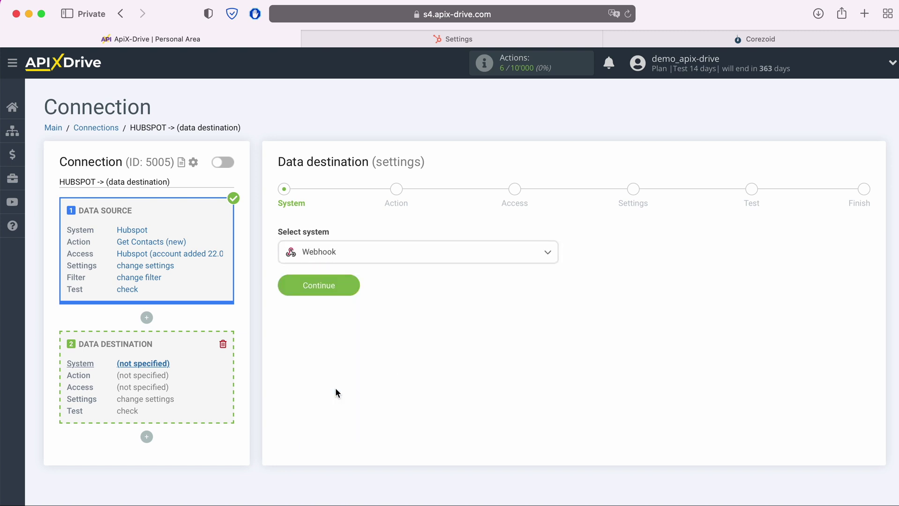
Choose Send Data as the Webhook action and begin connecting a Webhook account
left_click(350, 286)
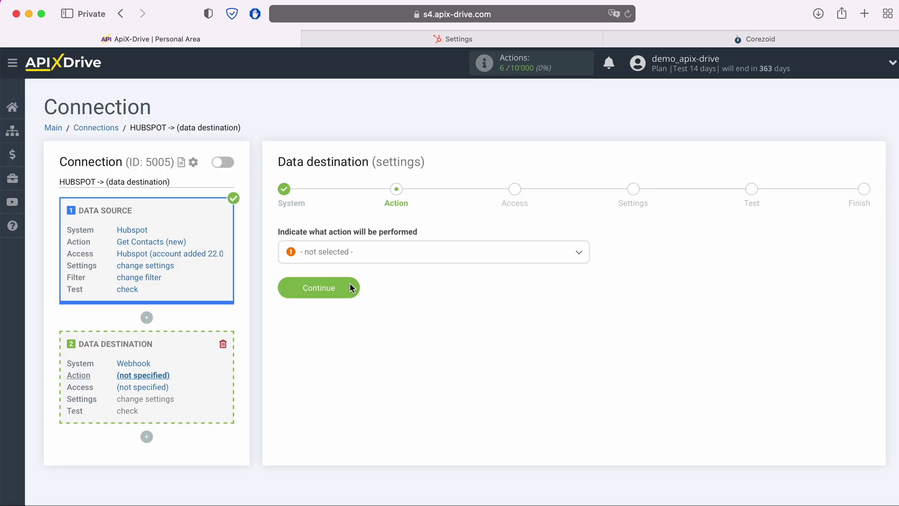
left_click(351, 253)
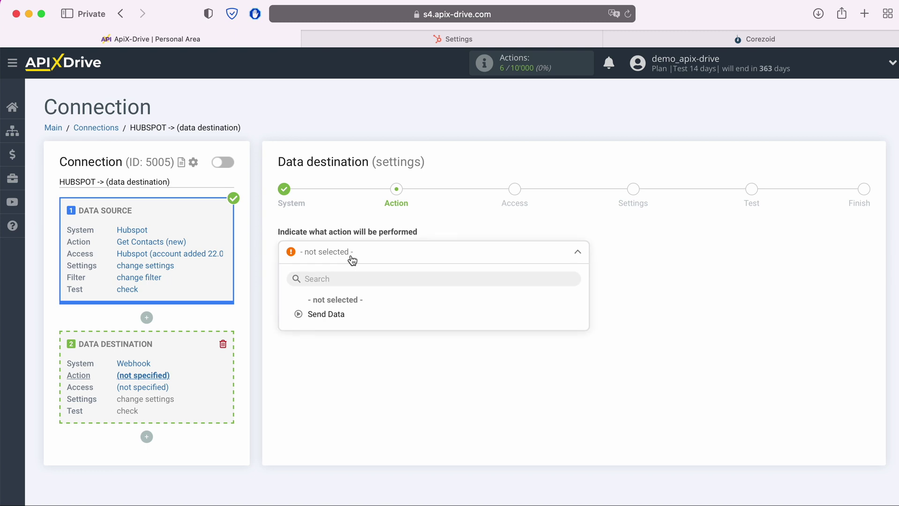
left_click(333, 315)
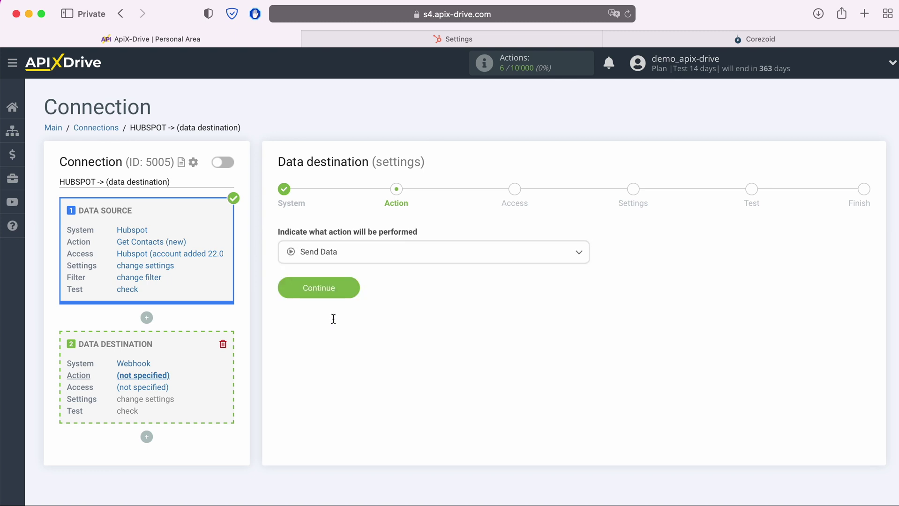
left_click(356, 288)
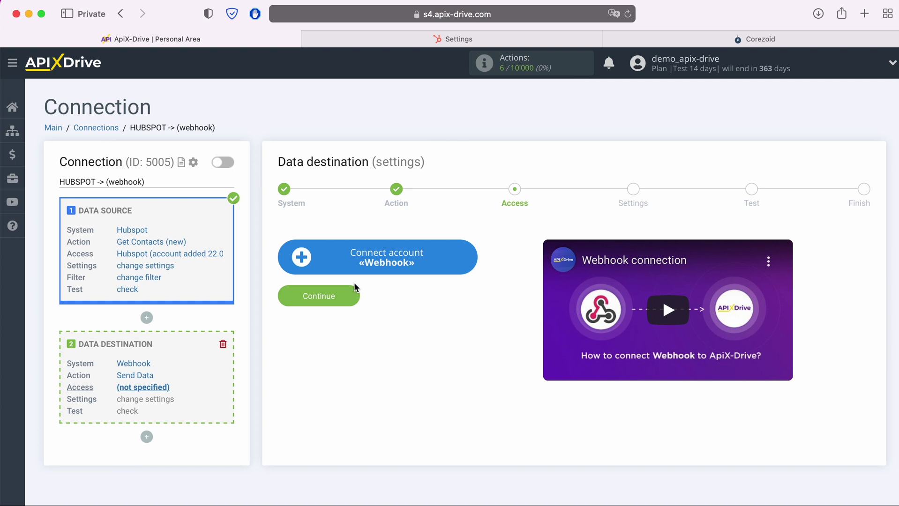
left_click(465, 259)
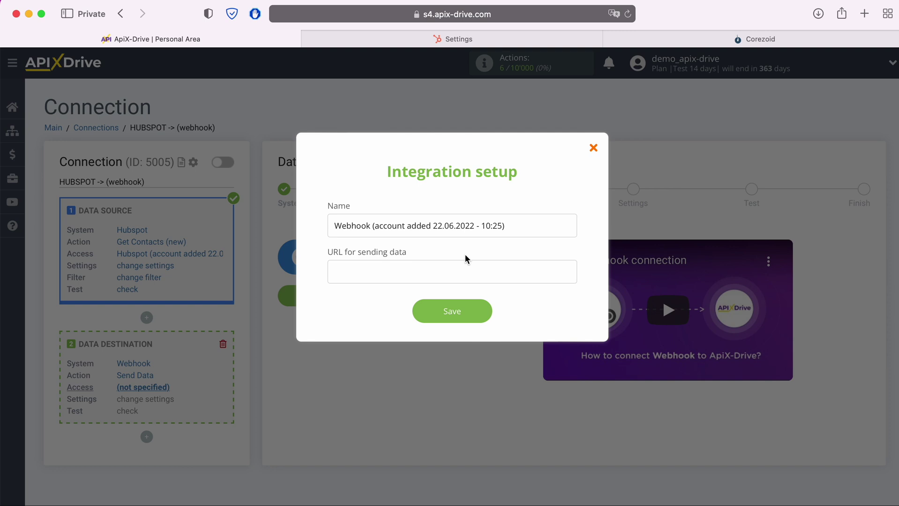
Create the Corezoid process 'ApiX-Drive' and copy its Start node's JSON webhook link
left_click(717, 39)
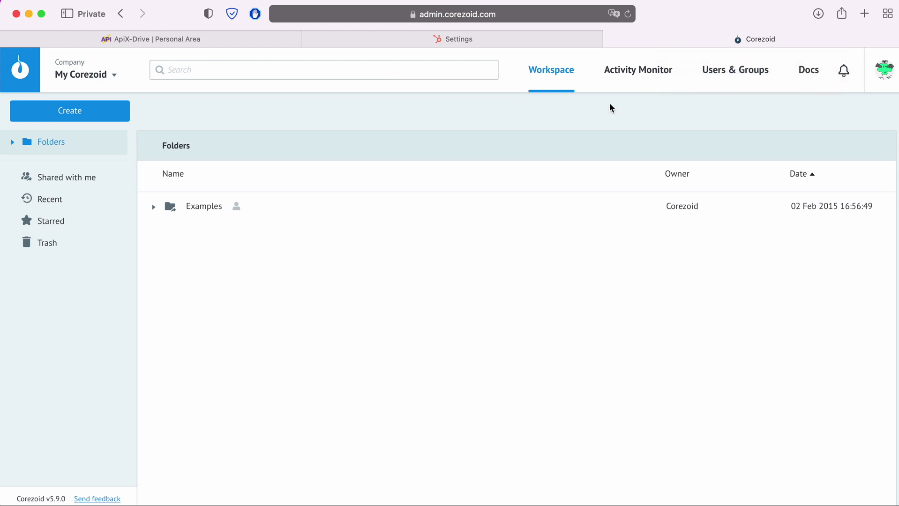
left_click(50, 113)
left_click(63, 144)
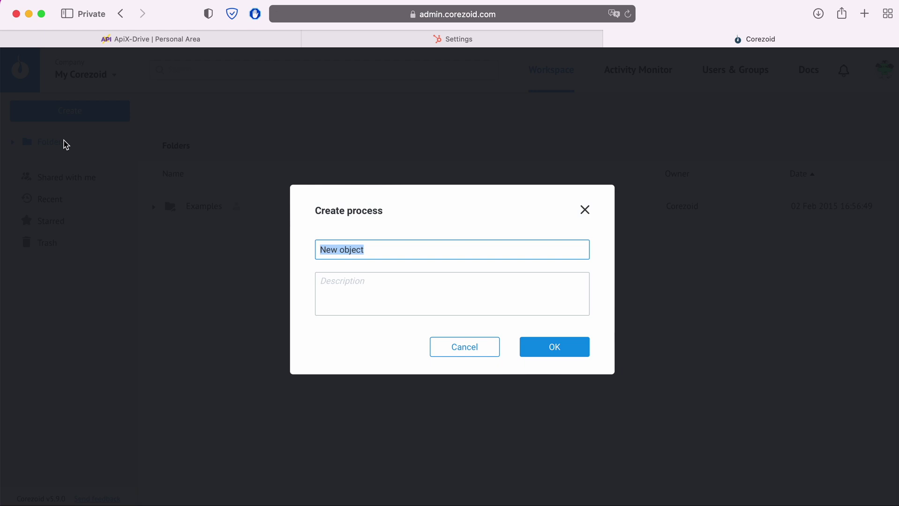
type("ApiX-Drive")
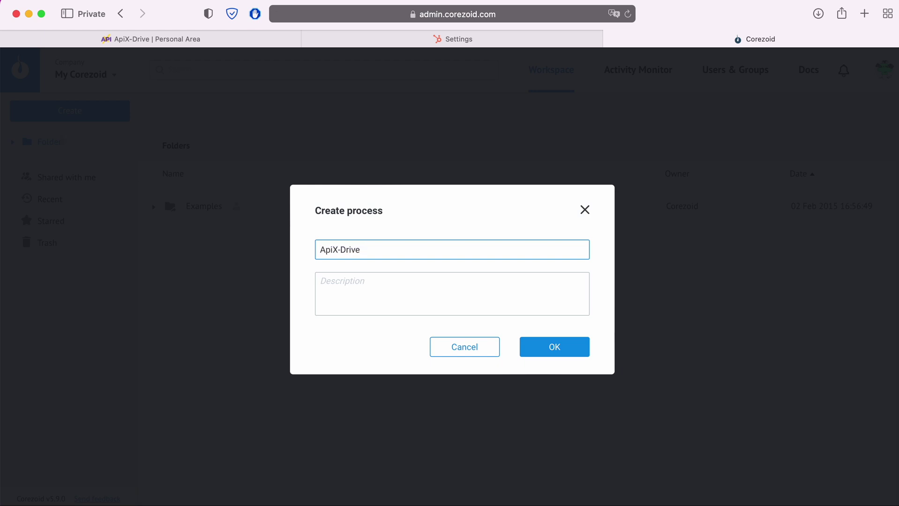
left_click(555, 347)
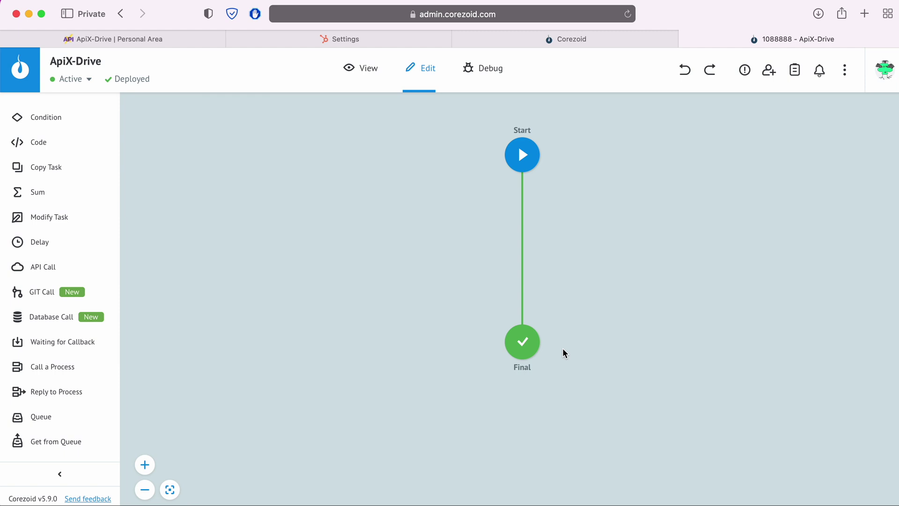
mouse_move(523, 180)
left_click(523, 161)
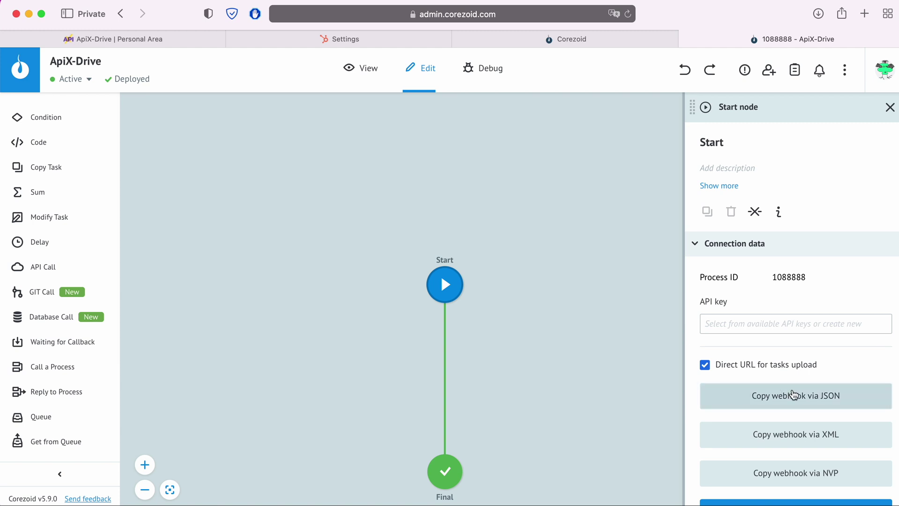
left_click(796, 396)
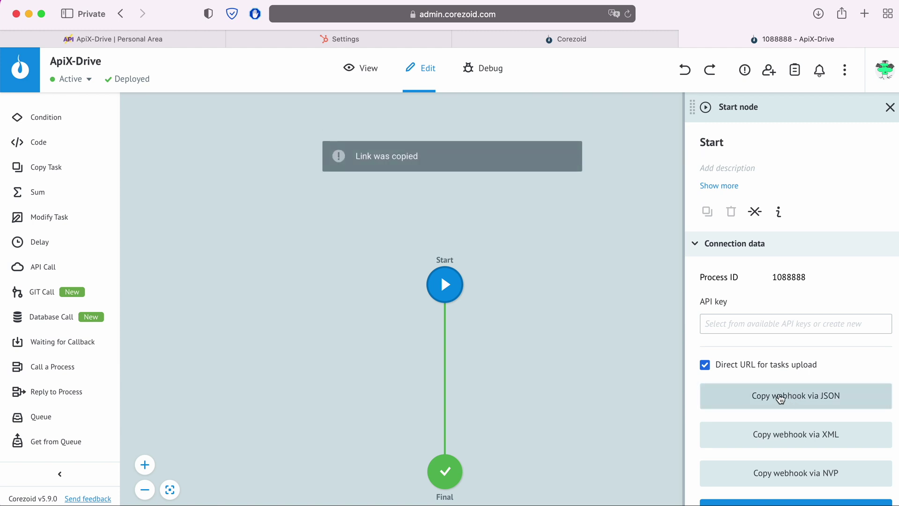
Paste the Corezoid webhook link into 'URL for sending data' and save the Webhook account
left_click(194, 39)
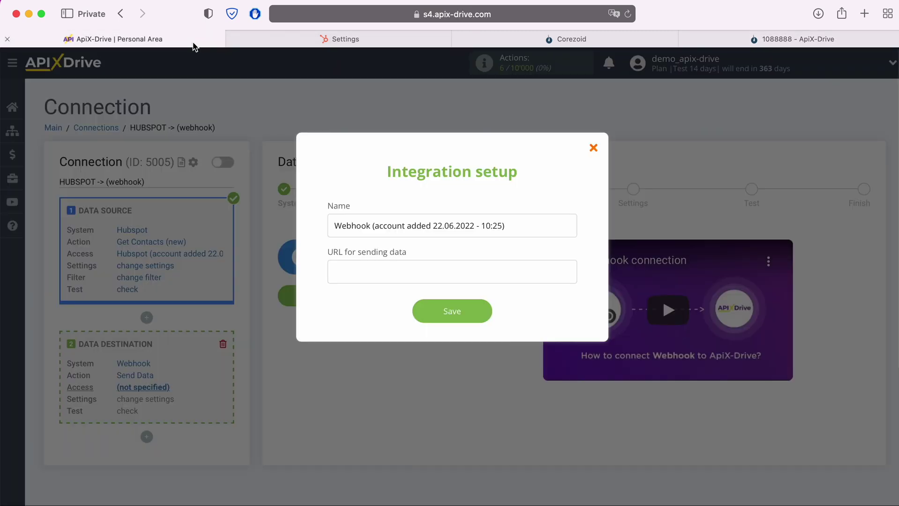
right_click(355, 272)
left_click(372, 304)
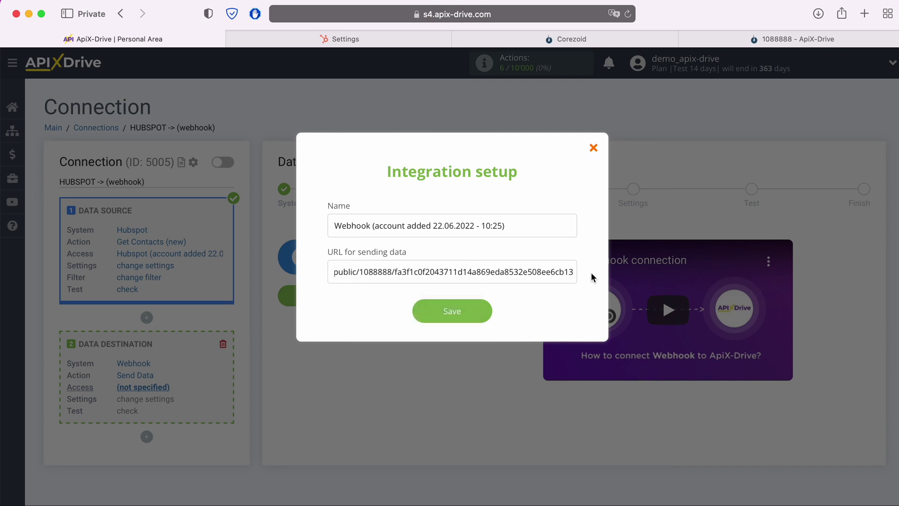
left_click_drag(573, 272, 324, 272)
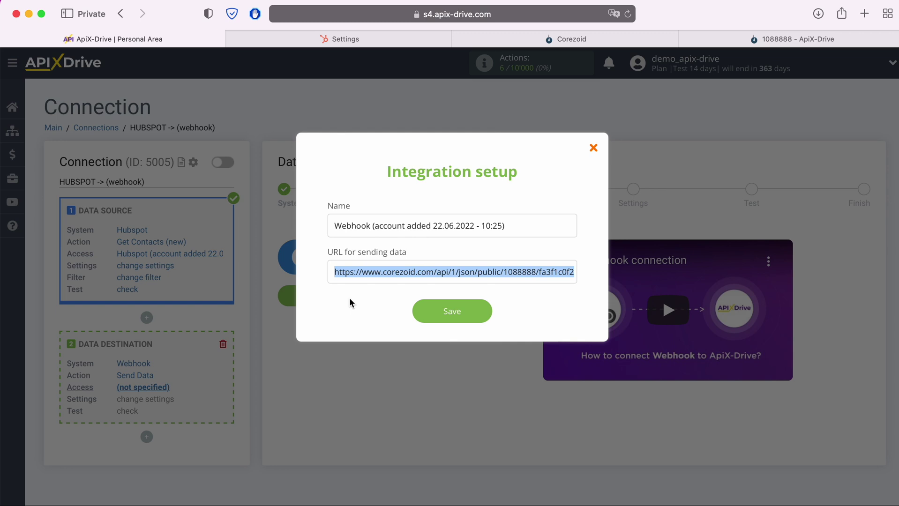
left_click(350, 302)
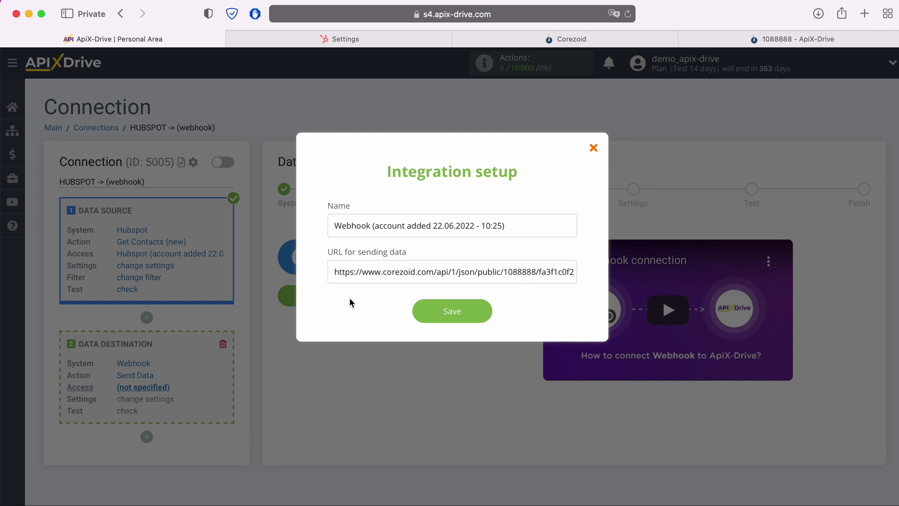
left_click(465, 315)
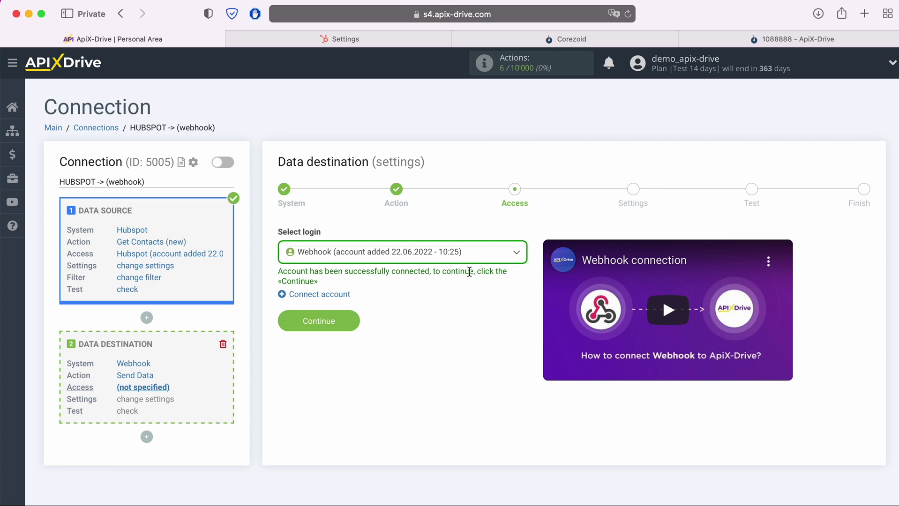
Select the connected Webhook login and move on to the destination settings
left_click(471, 254)
left_click(457, 329)
left_click(359, 324)
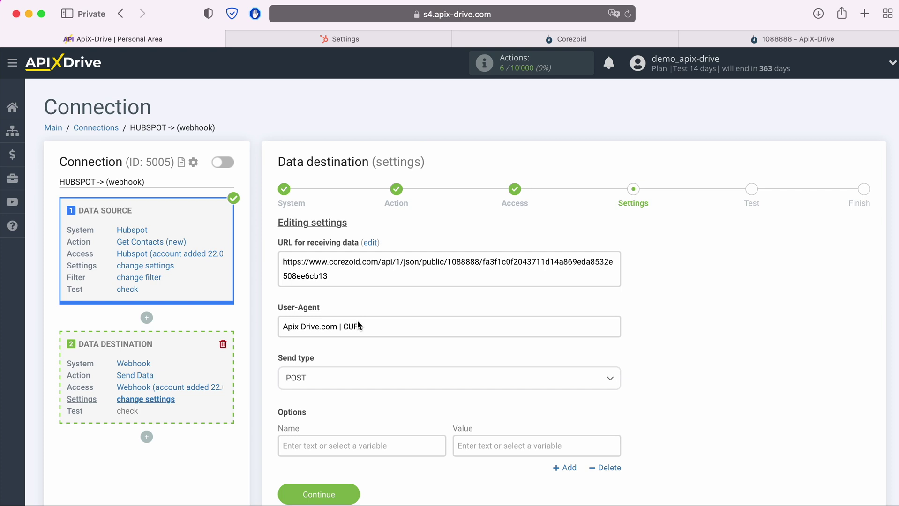
Check the Corezoid URL and set the Send type to POST json
left_click_drag(330, 276, 283, 263)
left_click(343, 291)
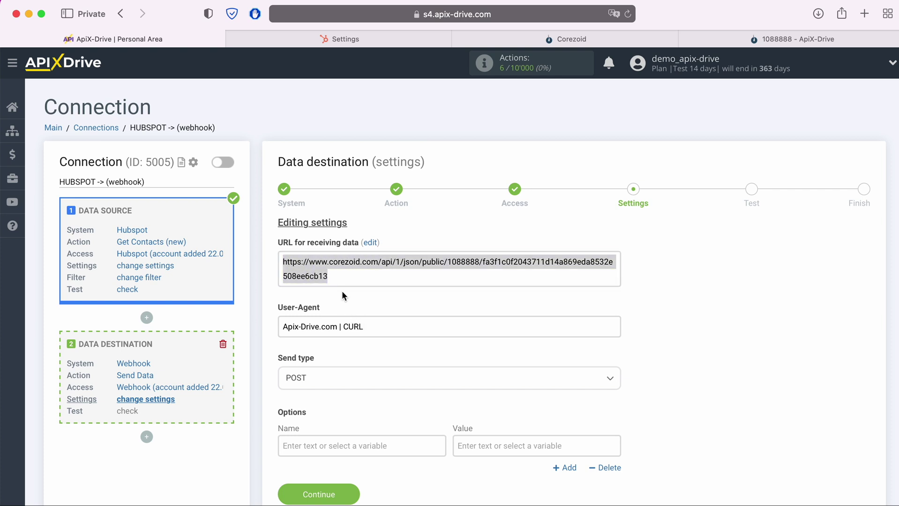
left_click(338, 277)
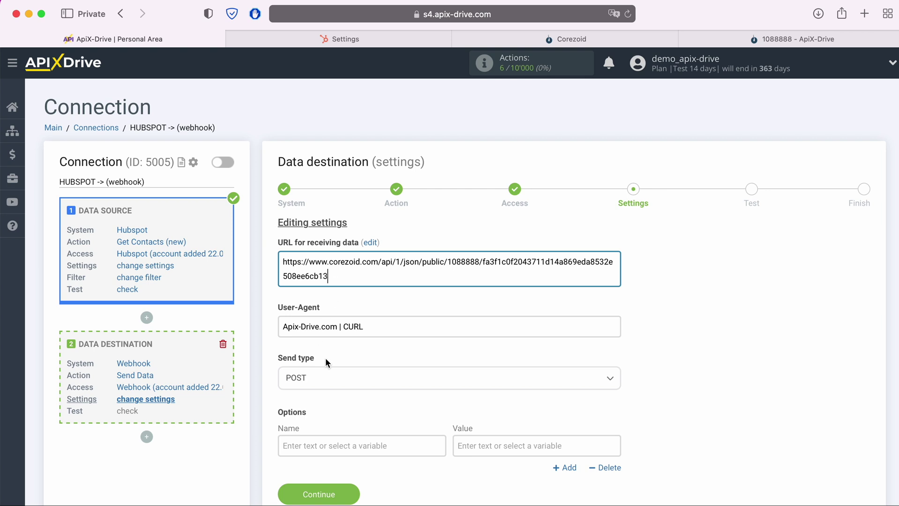
left_click(347, 379)
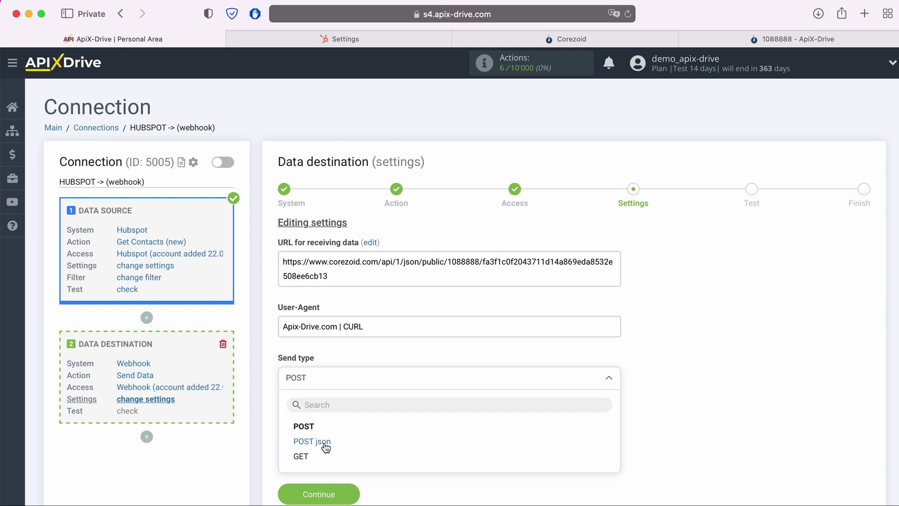
left_click(325, 443)
scroll(444, 458, "down", 1)
scroll(444, 458, "down", 2)
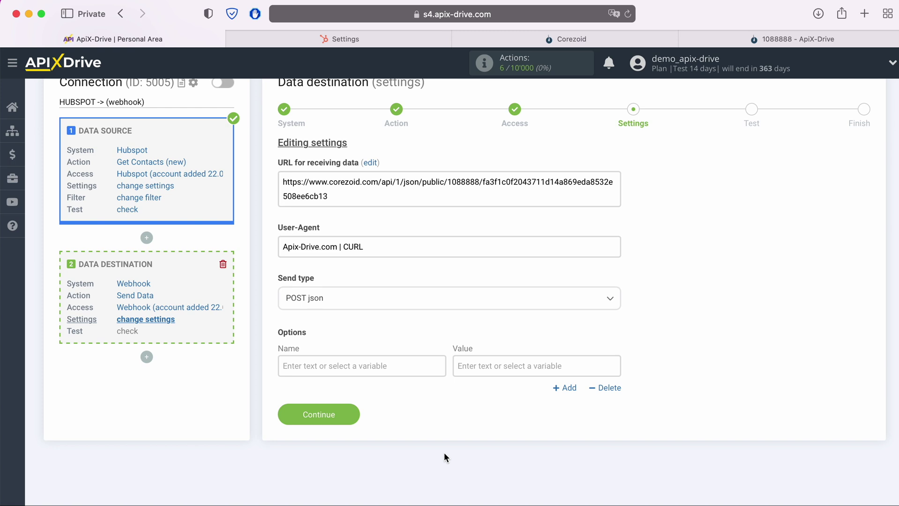
Name the first option 'name' and fill it with HubSpot First Name plus Last Name
left_click(310, 366)
type("name")
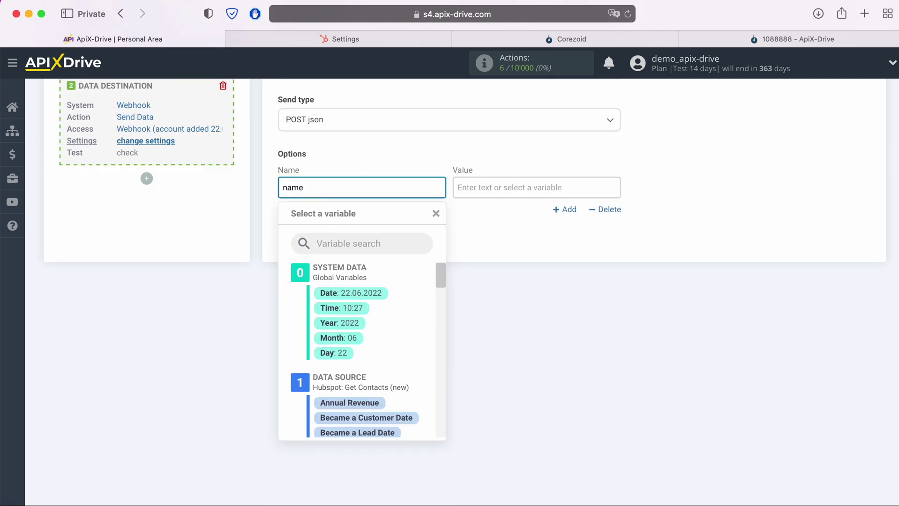
left_click(555, 188)
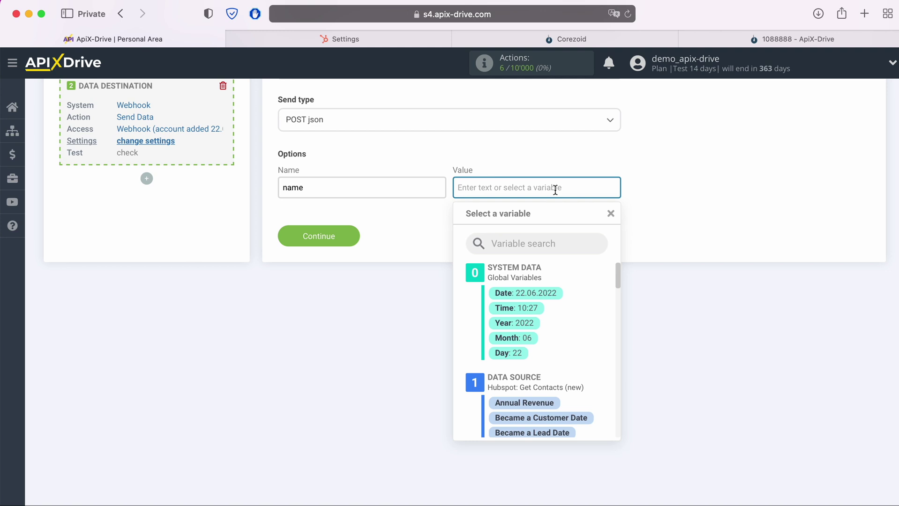
scroll(587, 338, "down", 2)
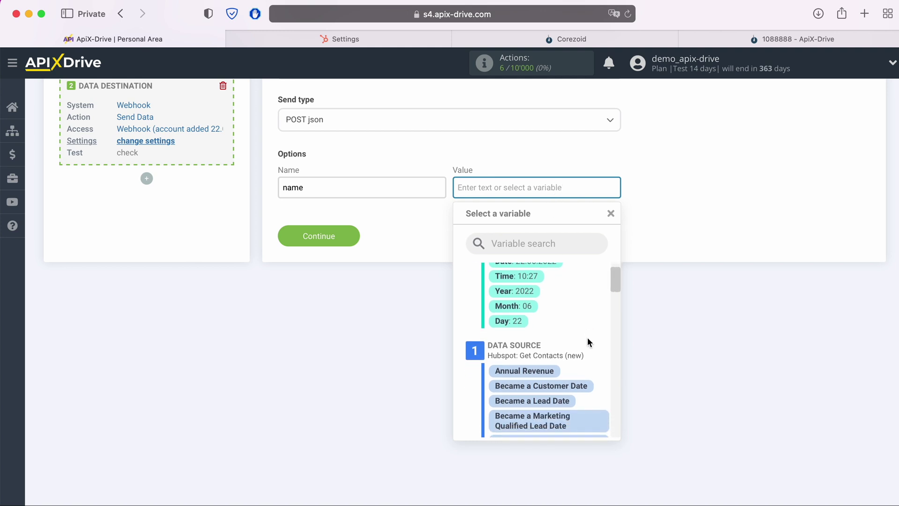
scroll(587, 338, "down", 2)
scroll(587, 338, "down", 2)
scroll(588, 338, "down", 2)
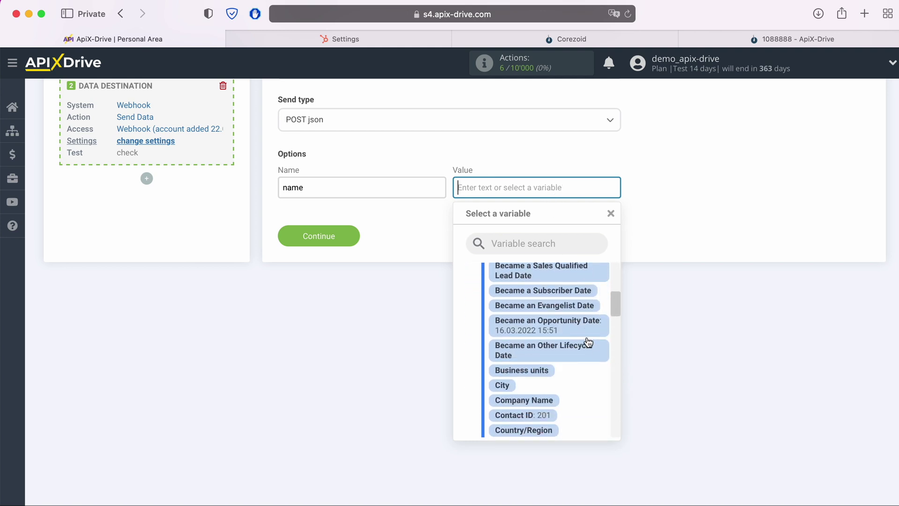
scroll(588, 345, "down", 1)
scroll(587, 345, "down", 2)
scroll(588, 344, "down", 2)
scroll(587, 344, "down", 2)
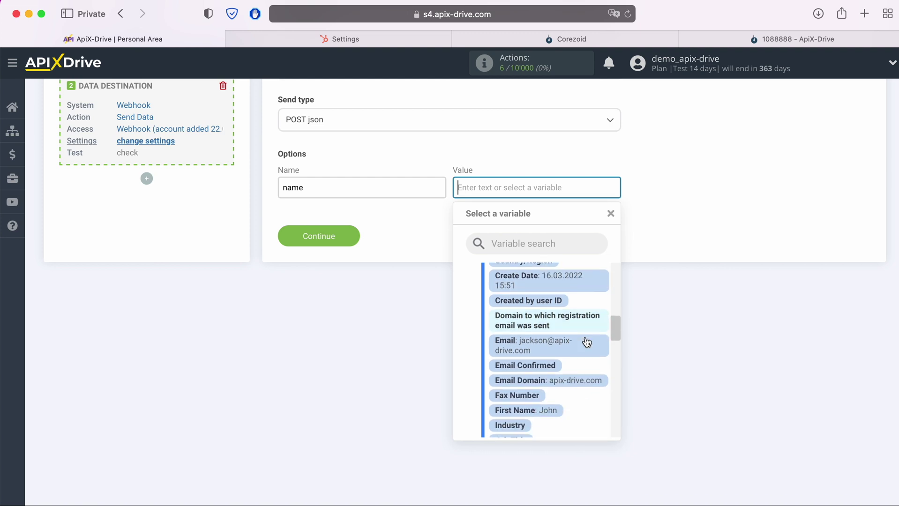
scroll(587, 342, "down", 2)
scroll(588, 342, "down", 1)
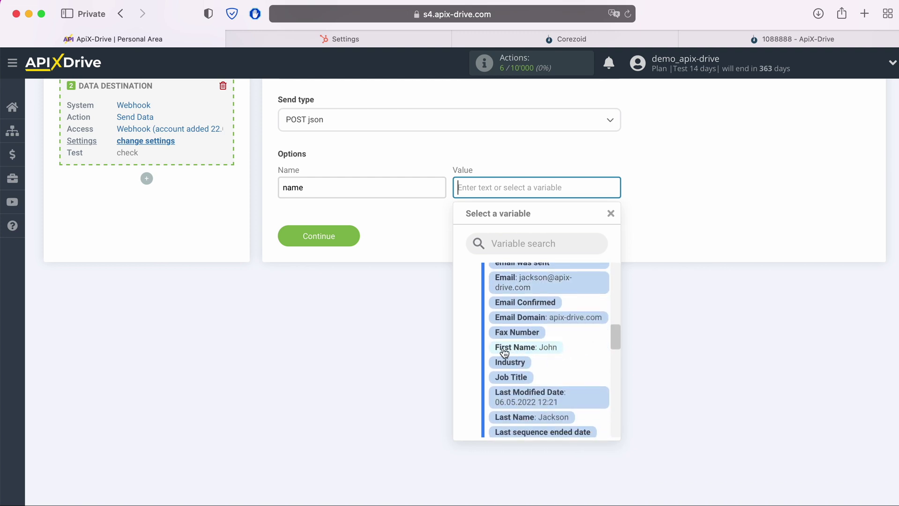
left_click(547, 348)
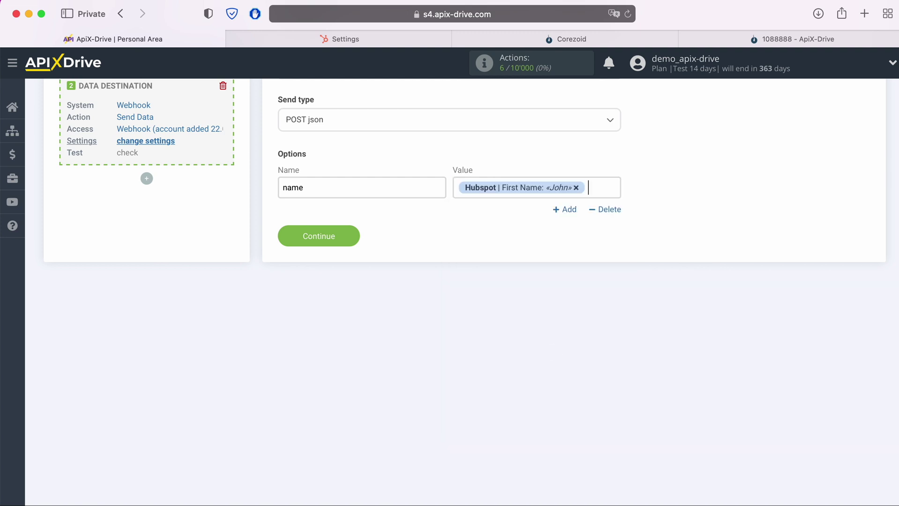
left_click(602, 188)
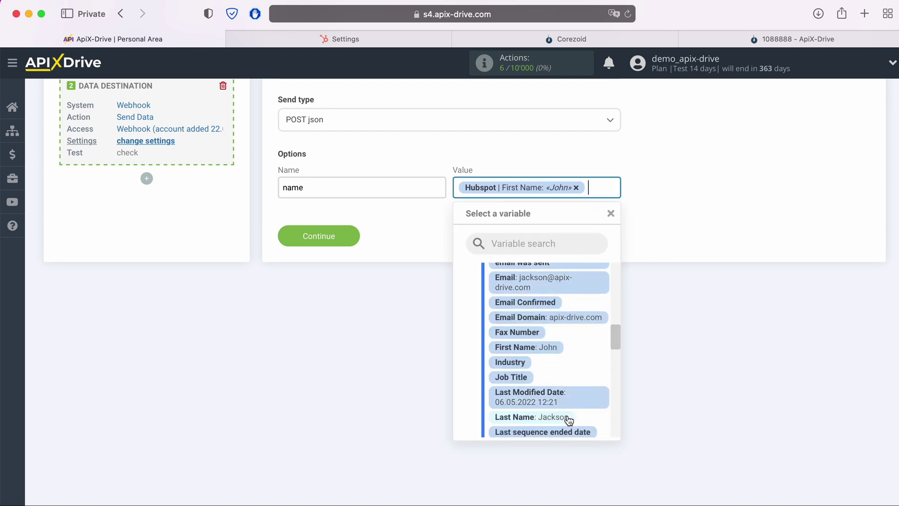
left_click(568, 418)
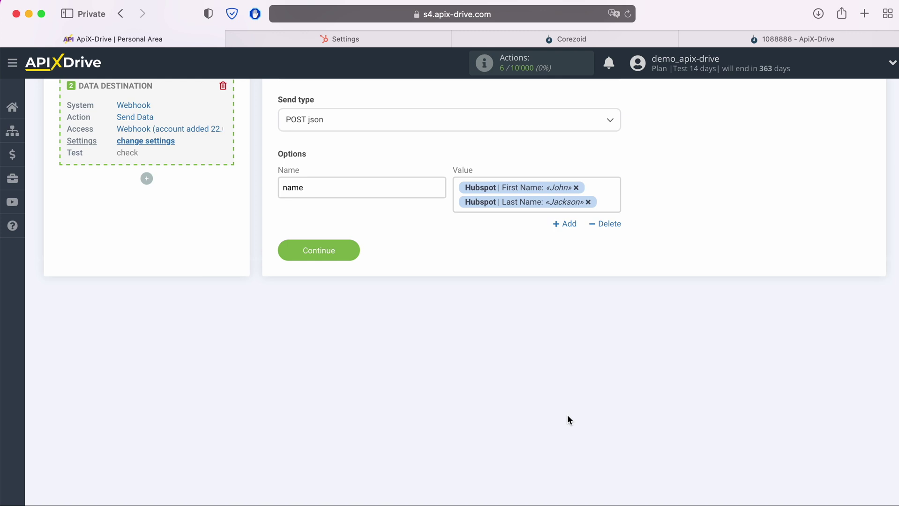
Add an 'email' field mapped to the HubSpot contact's Email
left_click(566, 224)
left_click(403, 244)
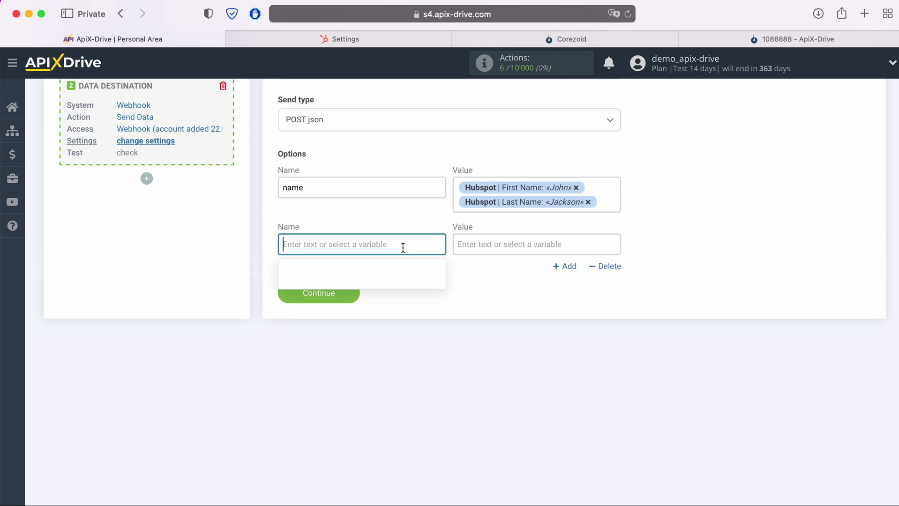
type("email")
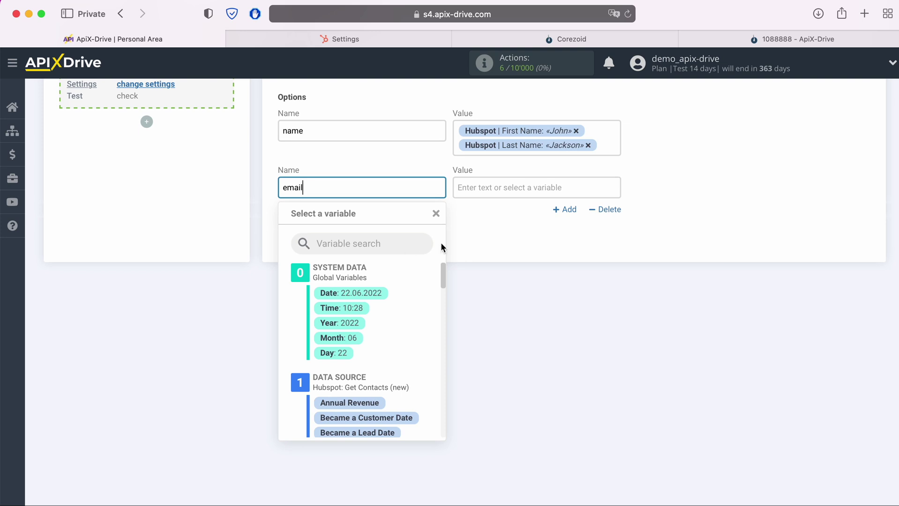
left_click(516, 188)
scroll(581, 367, "down", 3)
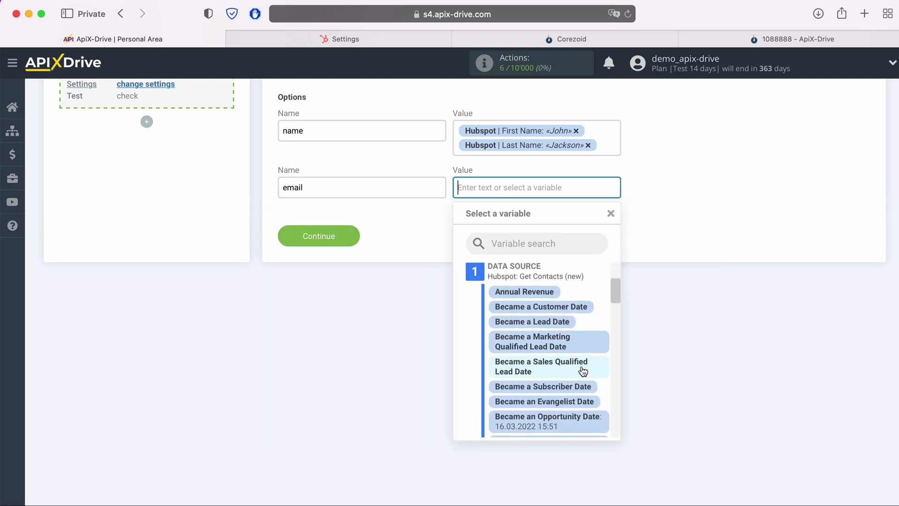
scroll(581, 367, "down", 2)
scroll(581, 367, "down", 2)
scroll(581, 367, "down", 2)
scroll(581, 367, "down", 1)
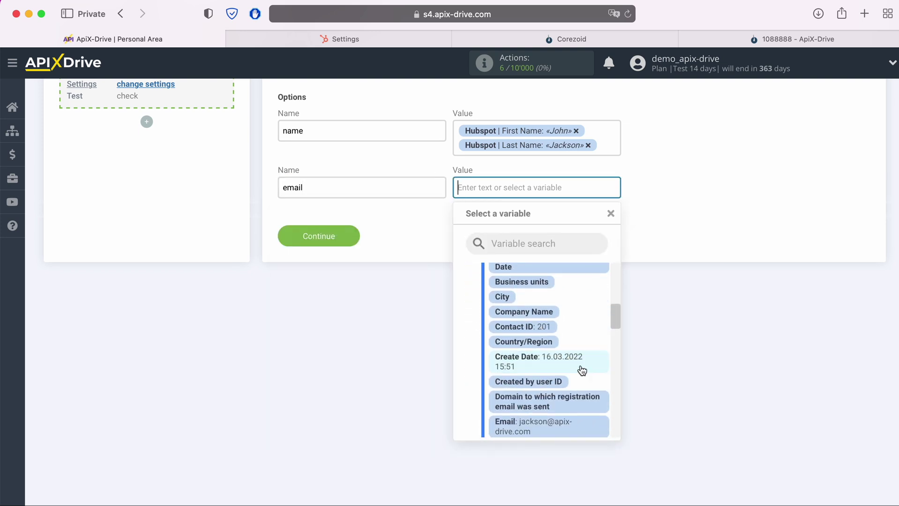
scroll(581, 367, "down", 2)
scroll(581, 367, "down", 2)
left_click(581, 367)
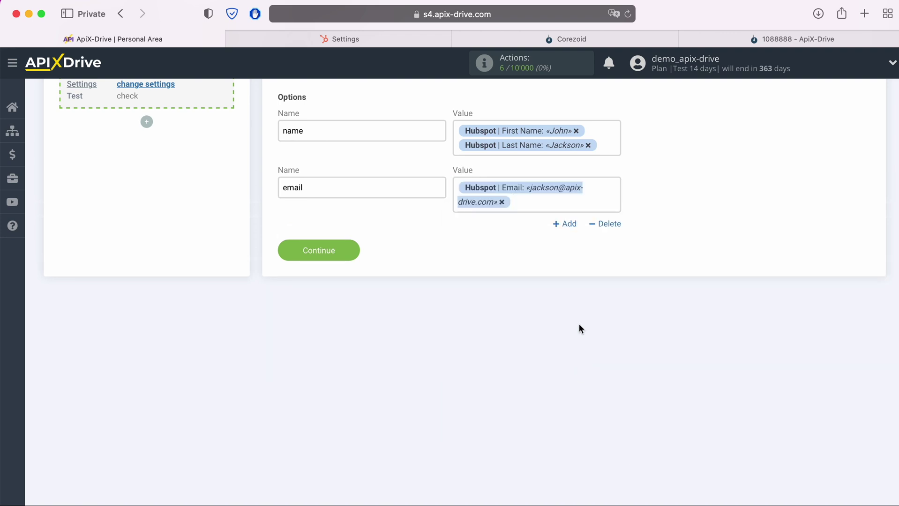
Add a 'phone' field mapped to the contact's Mobile Phone Number
left_click(569, 225)
left_click(361, 244)
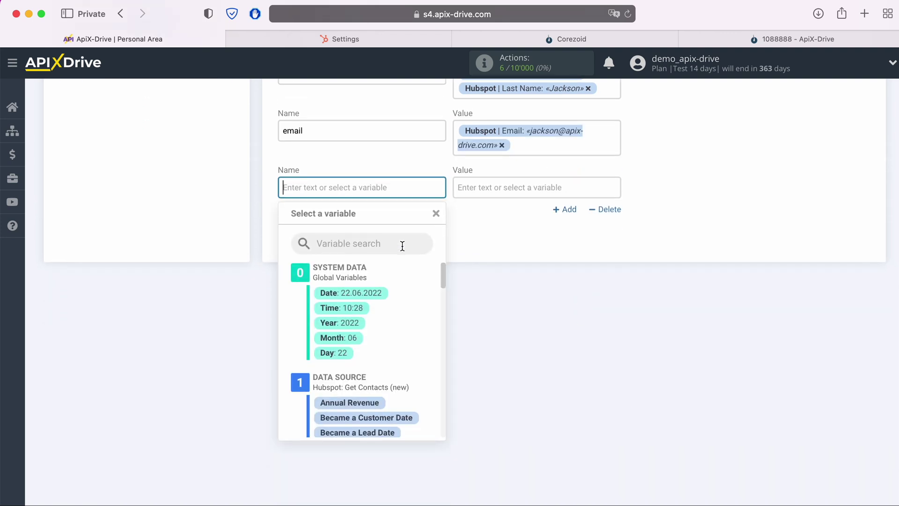
type("phone")
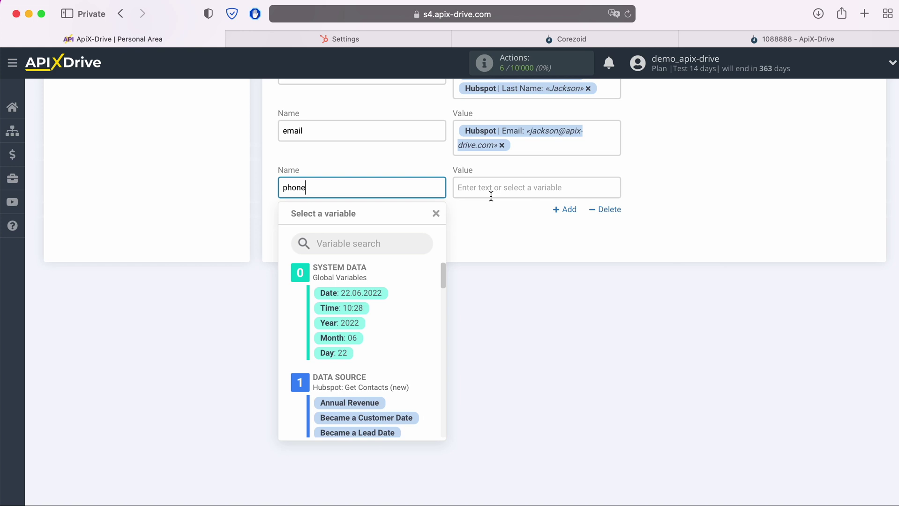
left_click(493, 187)
scroll(585, 335, "down", 3)
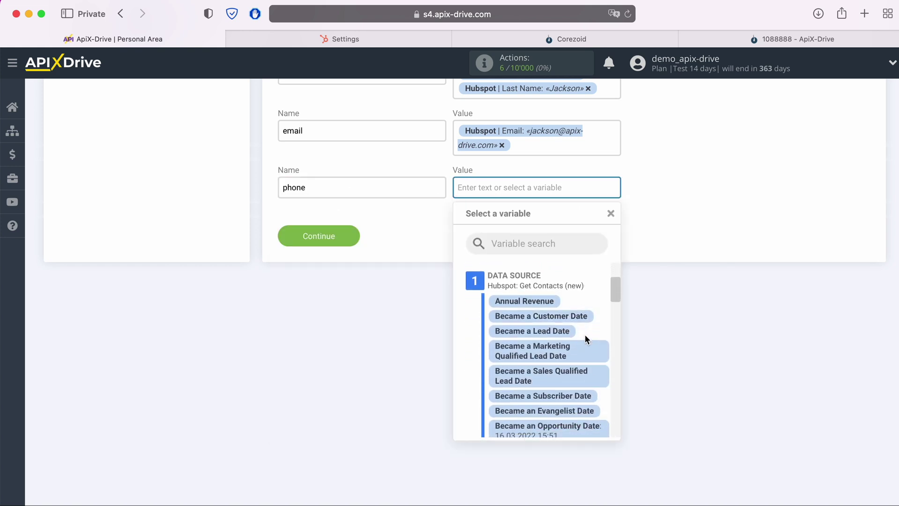
scroll(586, 340, "down", 2)
scroll(587, 339, "down", 2)
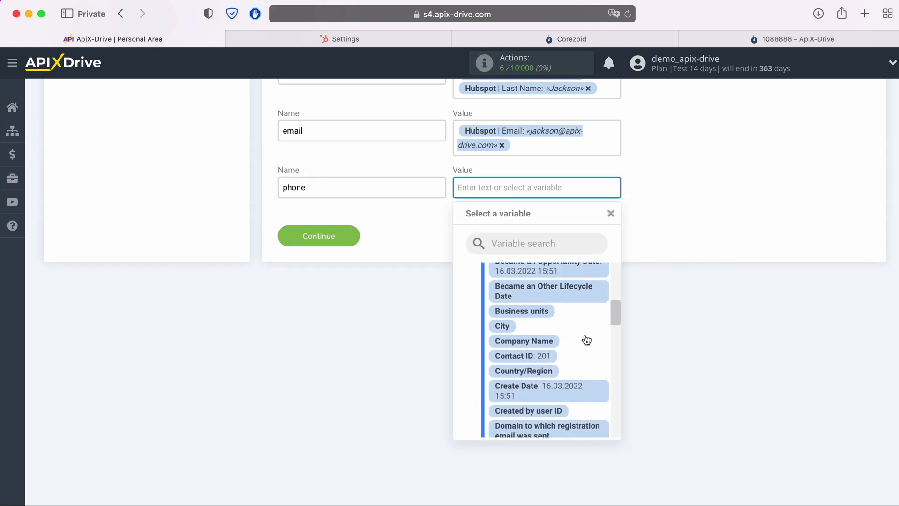
scroll(586, 340, "down", 1)
scroll(587, 340, "down", 2)
scroll(587, 339, "down", 2)
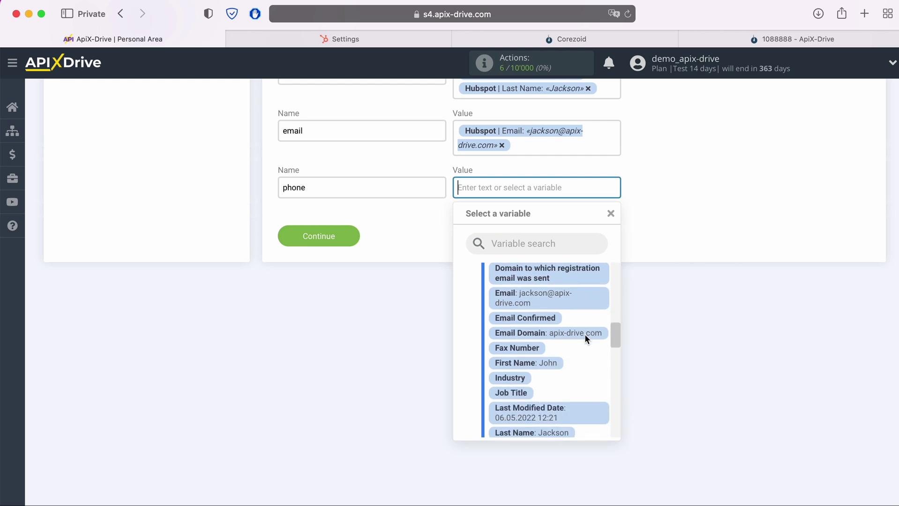
scroll(587, 340, "down", 1)
scroll(586, 340, "down", 2)
scroll(586, 339, "down", 2)
scroll(586, 340, "down", 1)
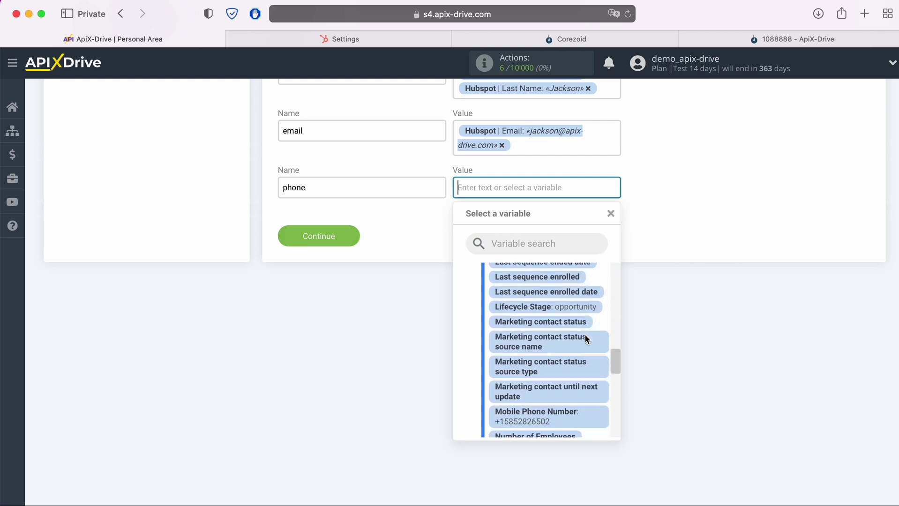
scroll(586, 339, "down", 1)
left_click(569, 368)
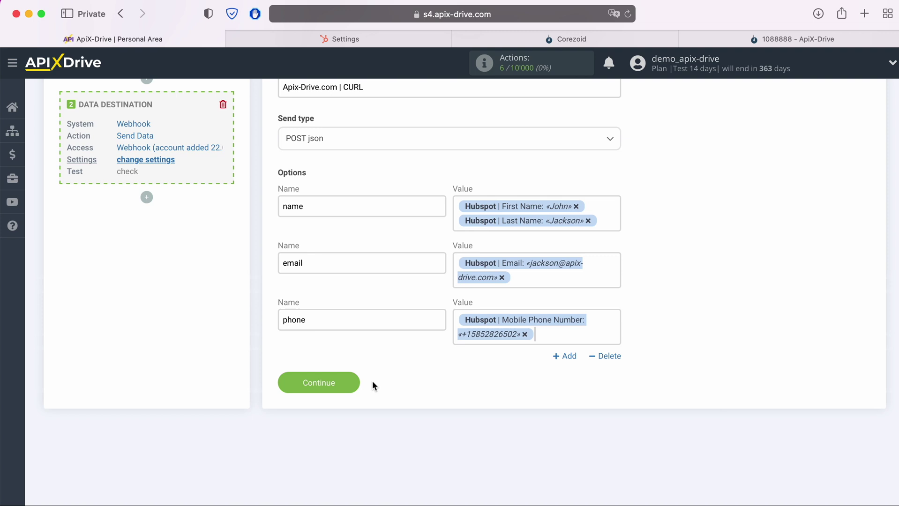
Save the name, email and phone mapping and send a test contact to the Corezoid webhook
left_click(353, 382)
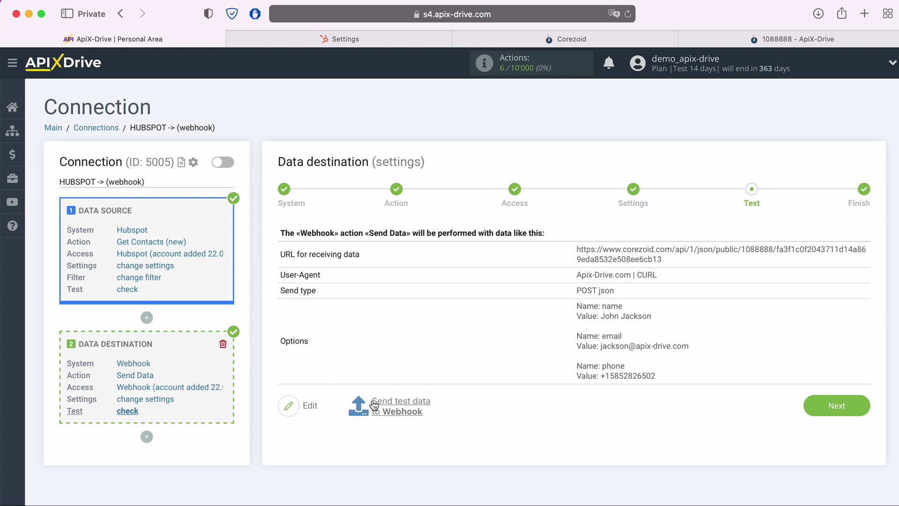
left_click(400, 403)
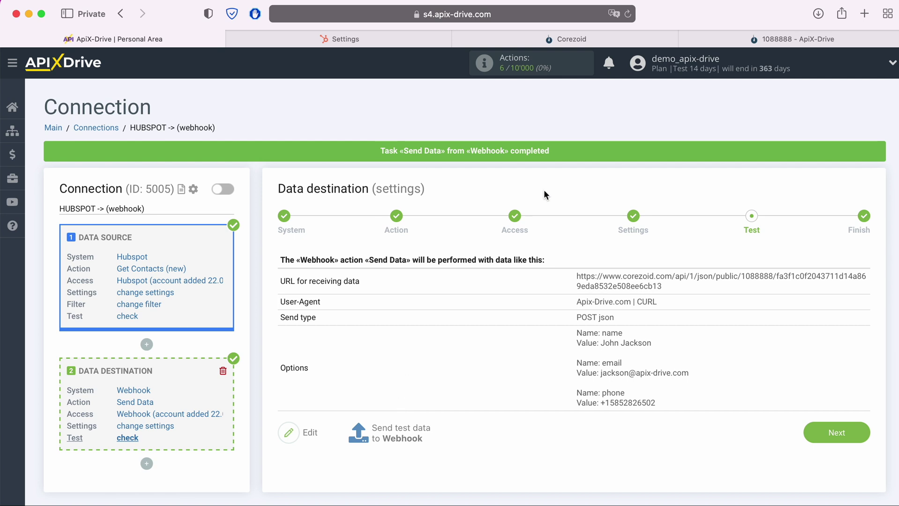
left_click(725, 39)
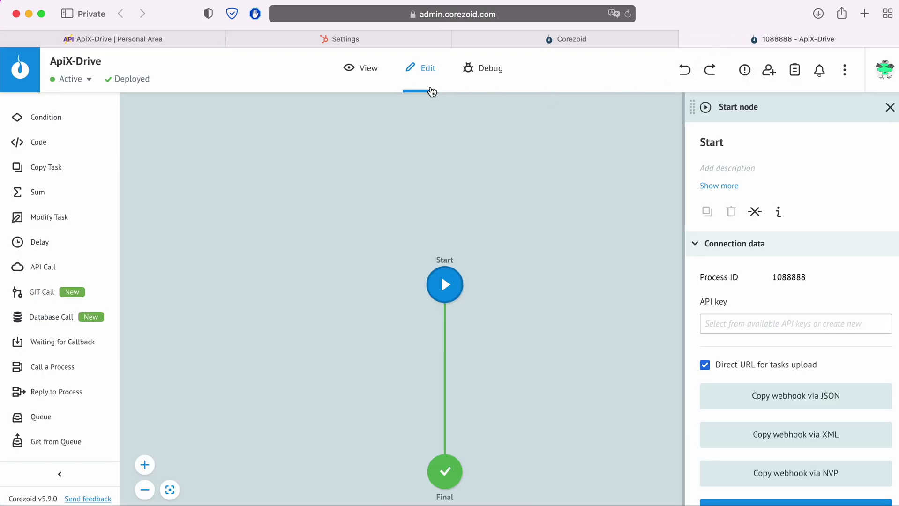
left_click(368, 67)
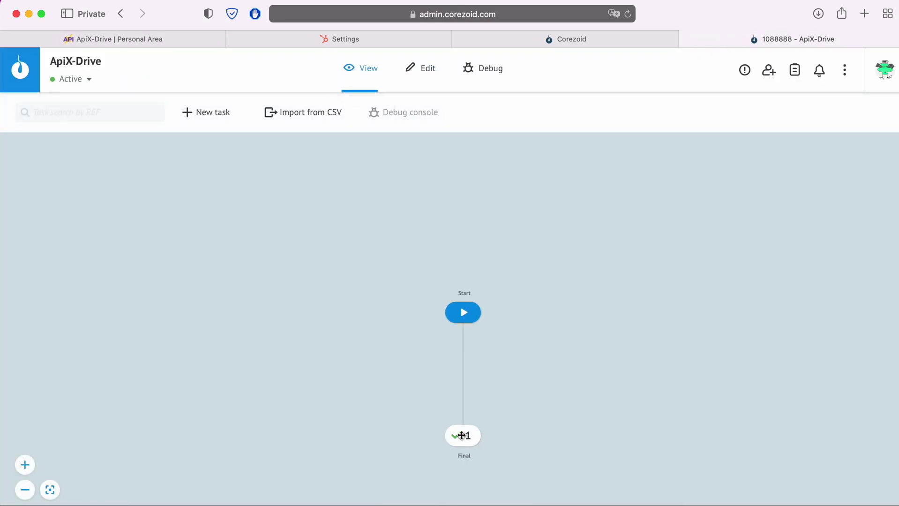
left_click(445, 472)
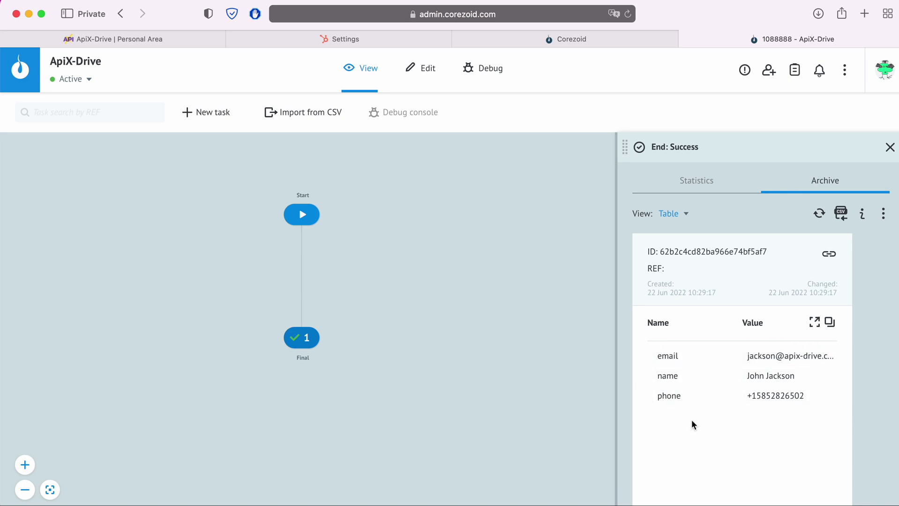
left_click(179, 39)
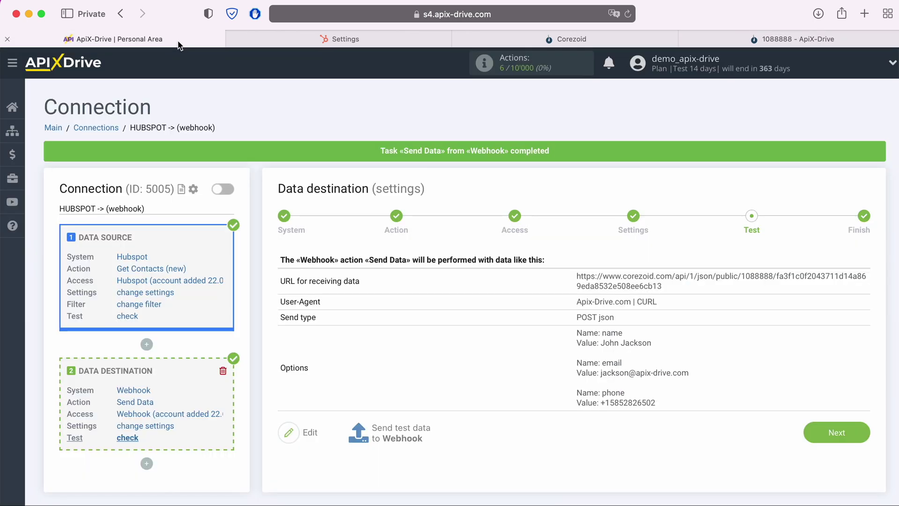
Finish the HubSpot-to-webhook connection with auto-update enabled every 5 minutes
left_click(843, 432)
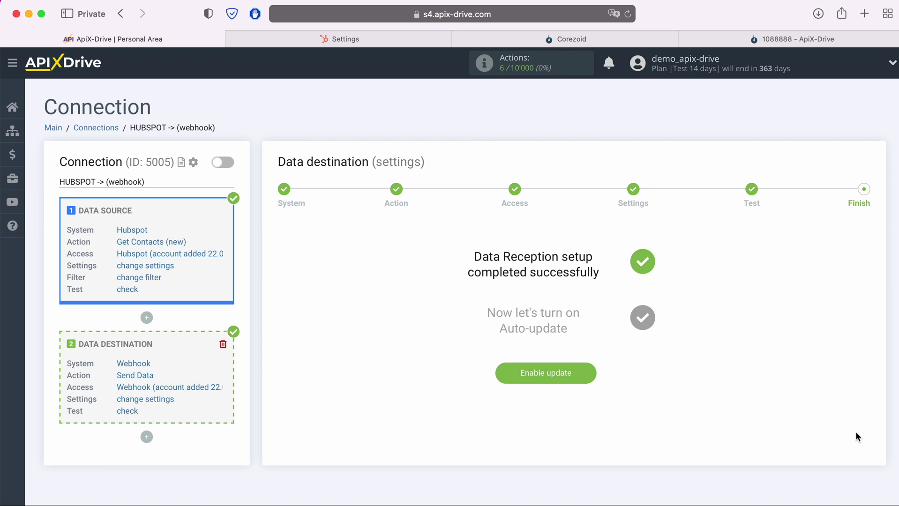
left_click(562, 372)
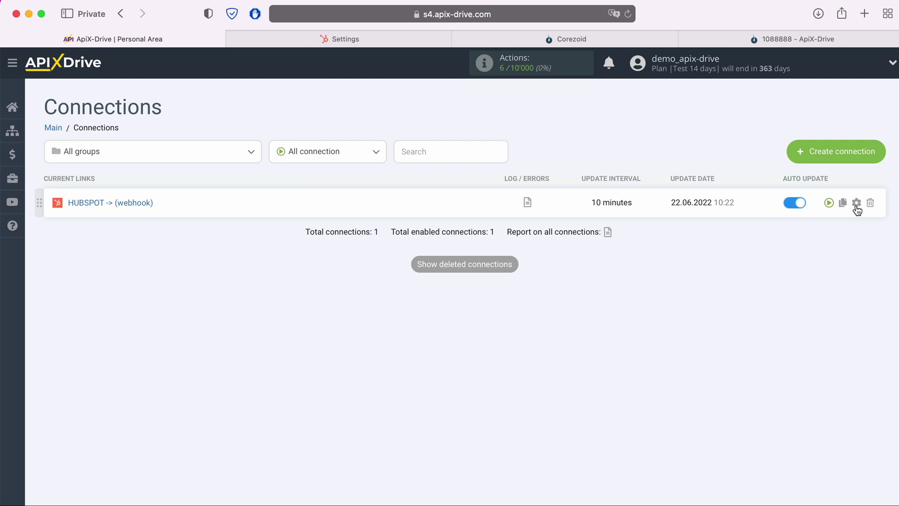
left_click(856, 202)
left_click(520, 291)
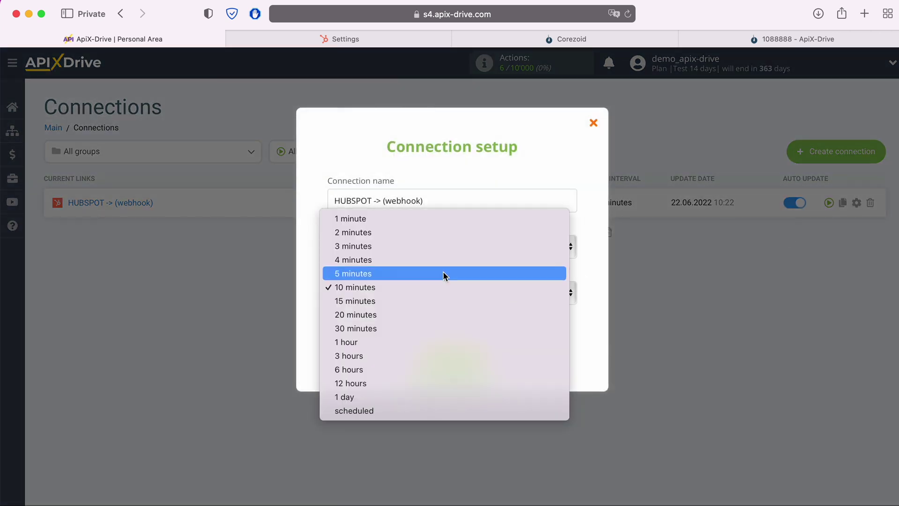
left_click(419, 274)
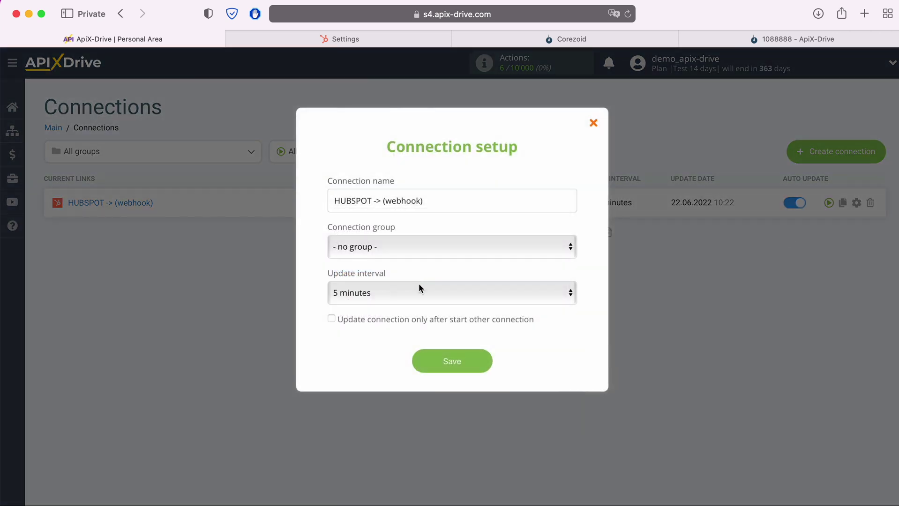
left_click(477, 361)
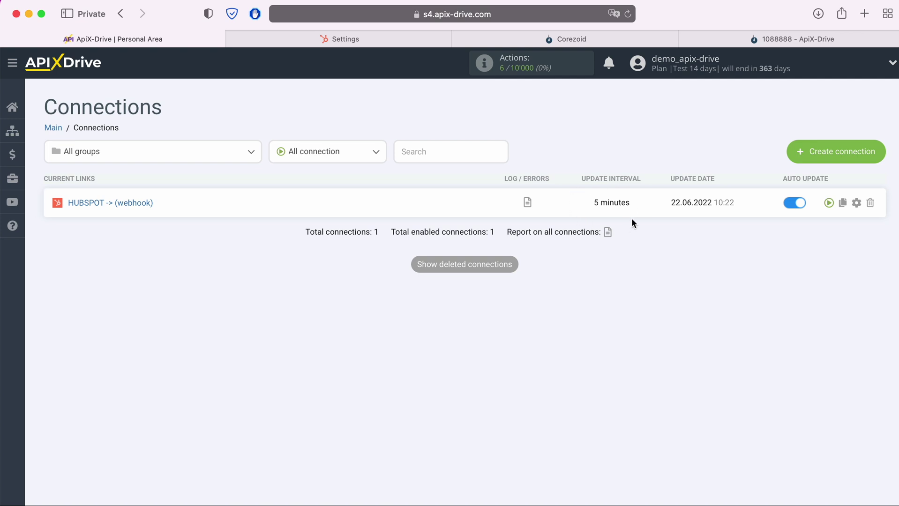